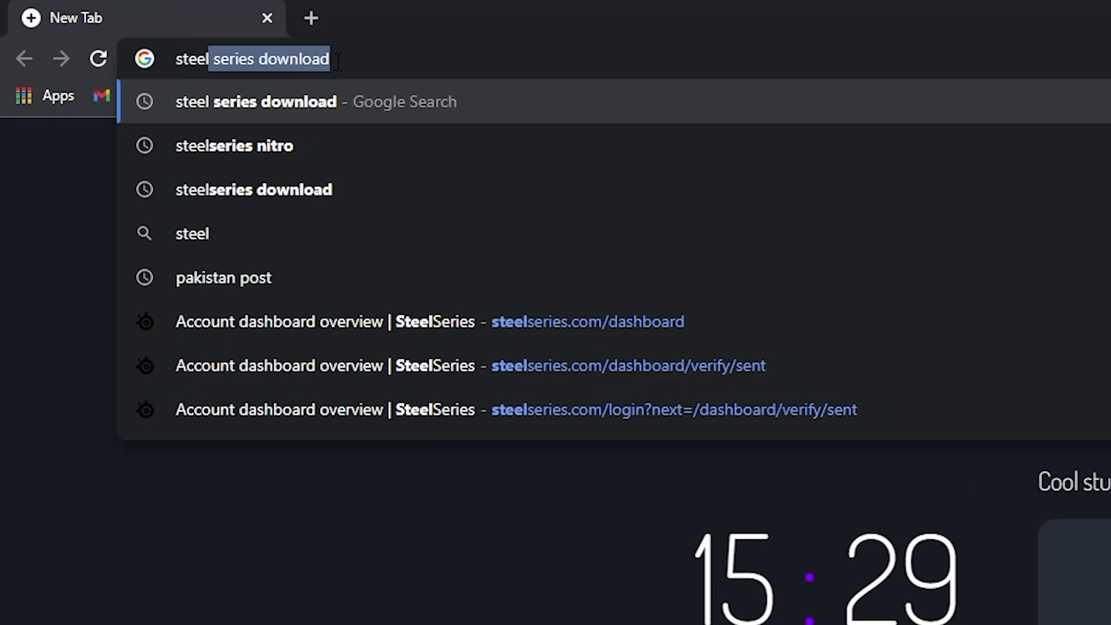
- Search for SteelSeries GG and download the Windows installer SteelSeriesGG12.2.0Setup.exe from the Engine page
key(Return)
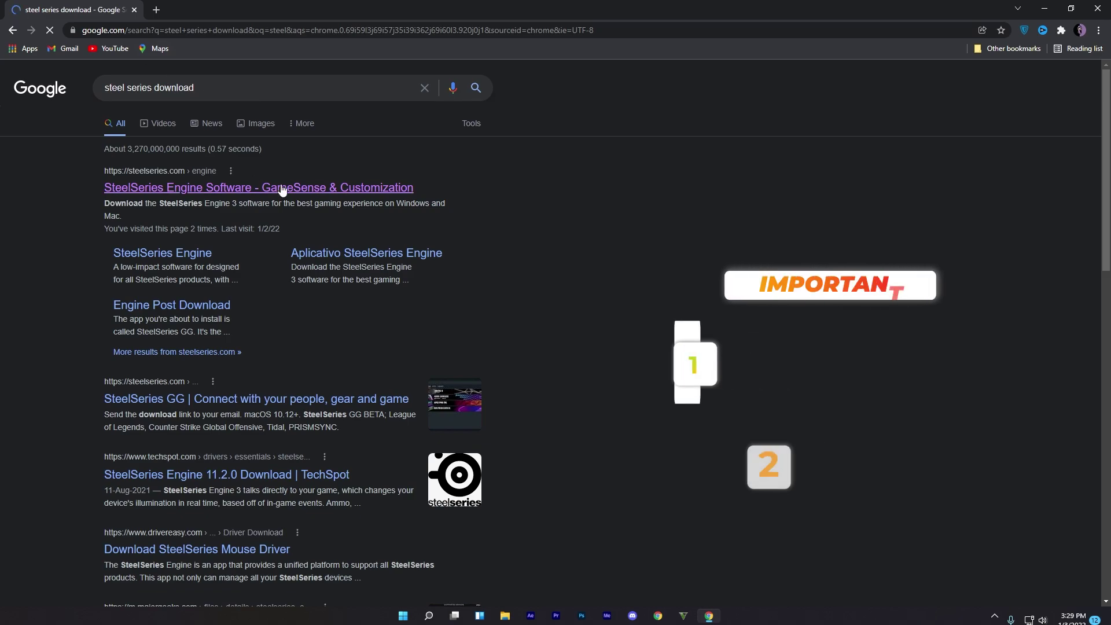
click(201, 189)
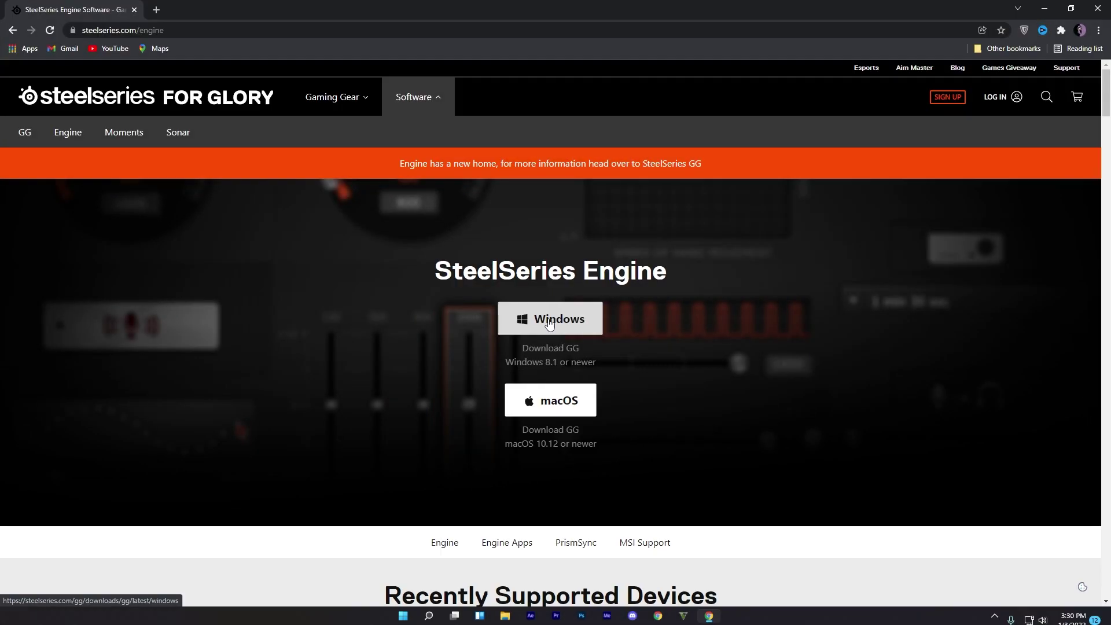
click(550, 323)
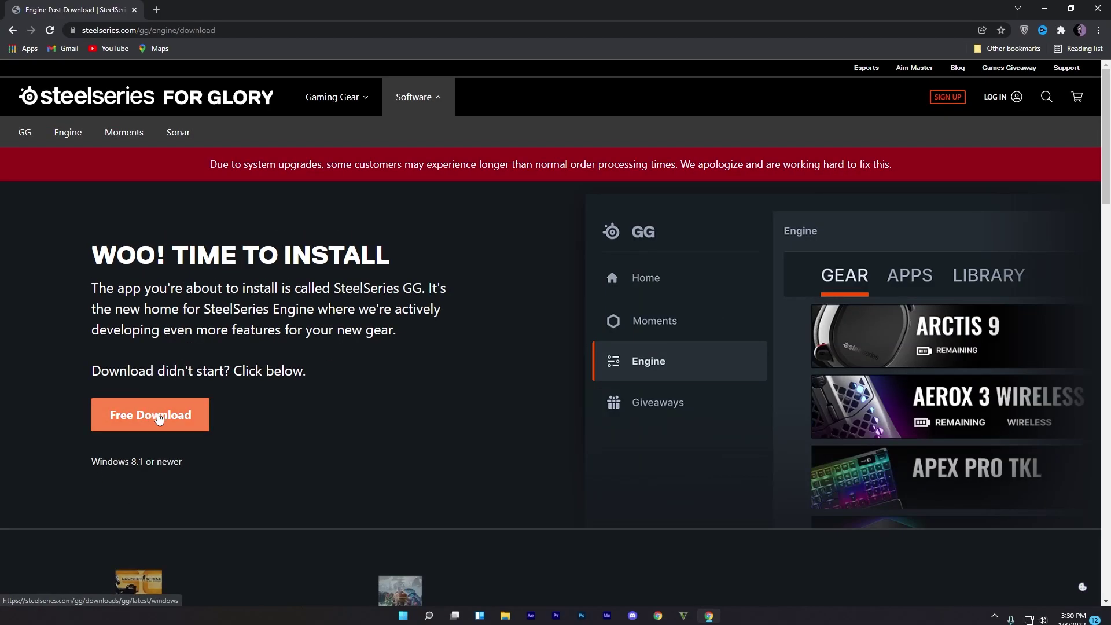
click(223, 436)
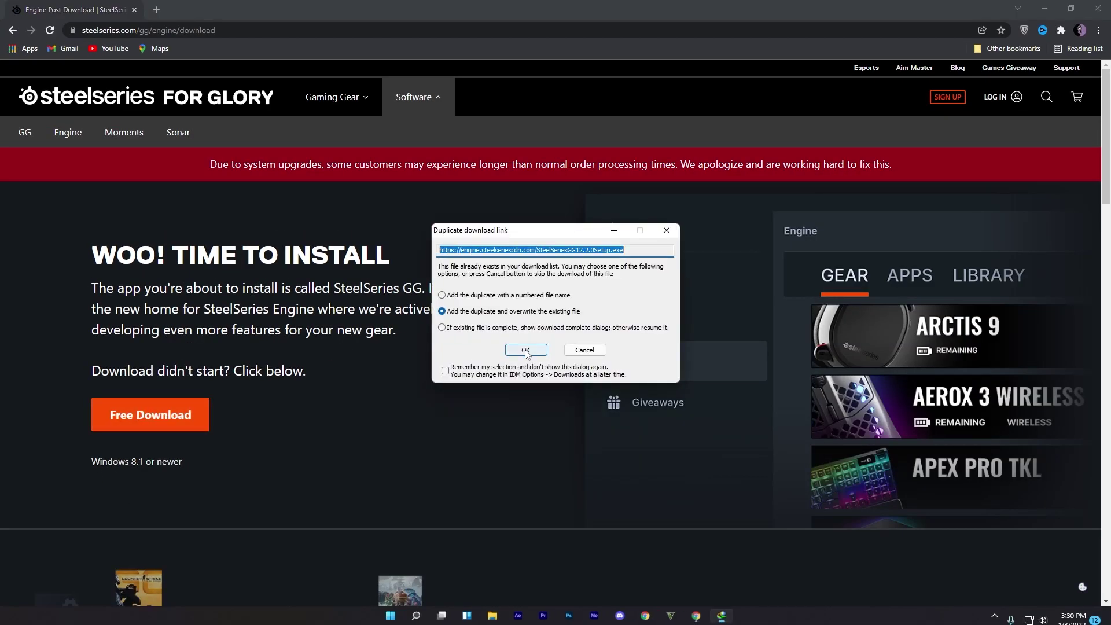
key(Return)
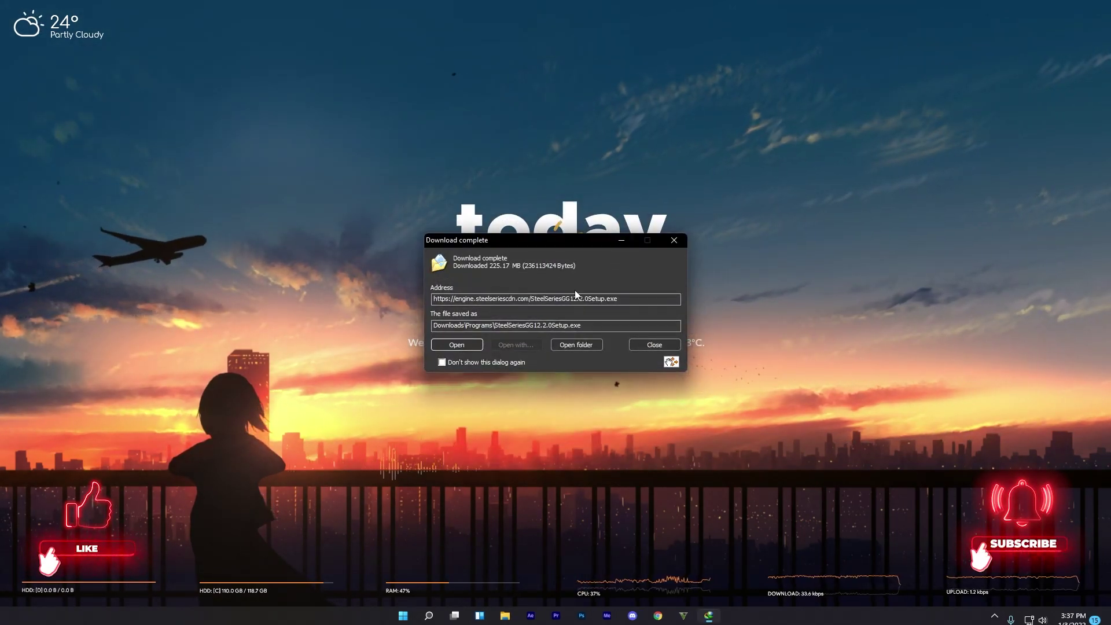
- Run SteelSeriesGG12.2.0Setup.exe in English, accept the licence, and finish with GG launching
click(450, 345)
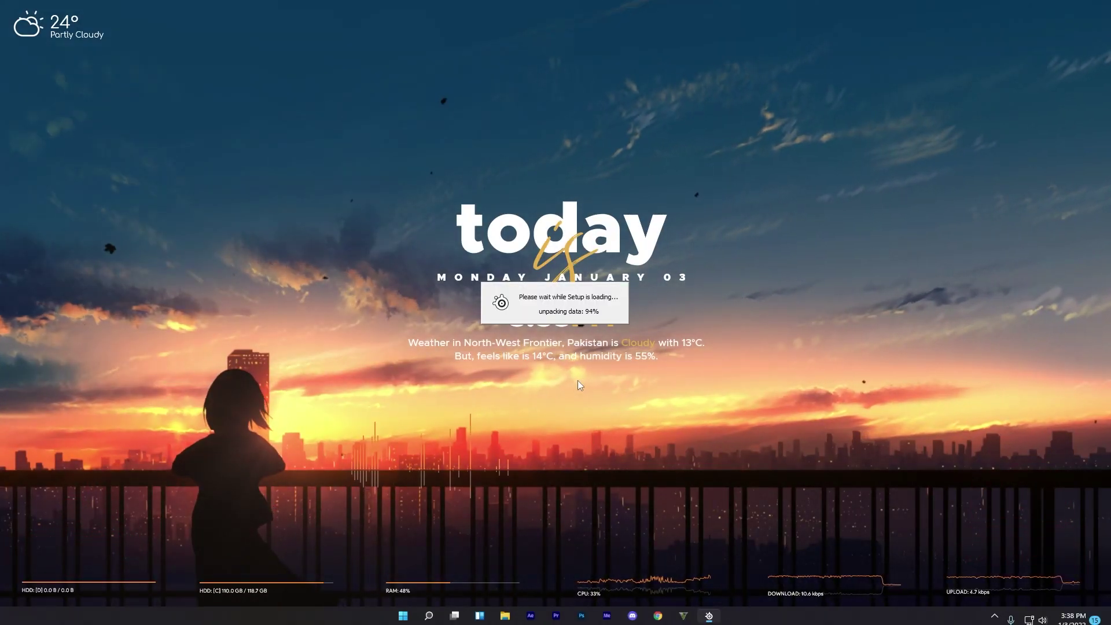
click(571, 315)
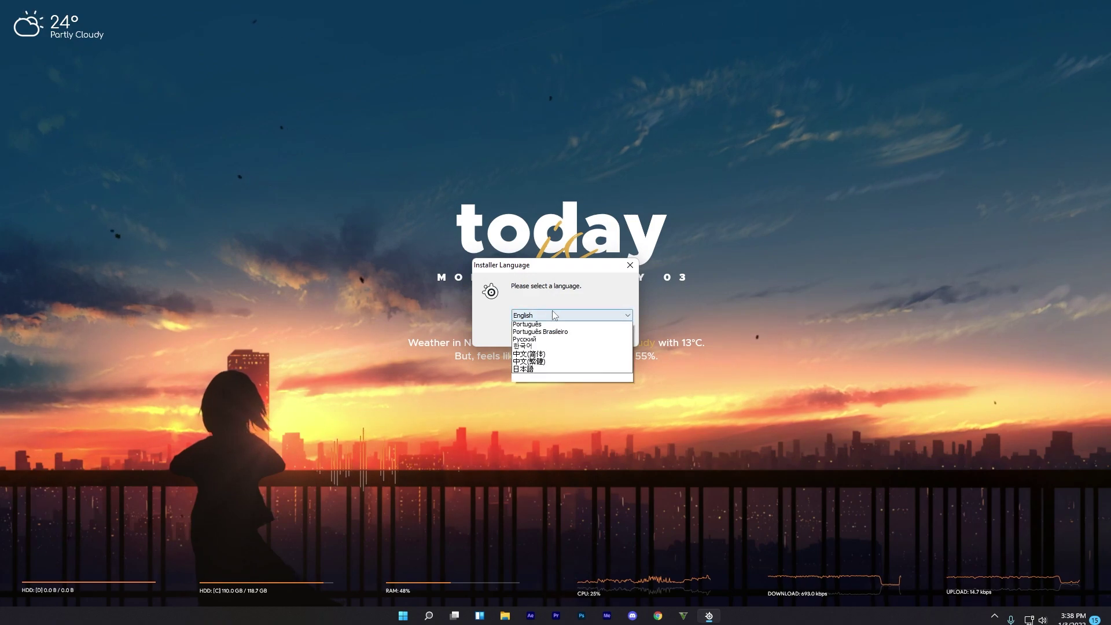
click(570, 323)
click(558, 337)
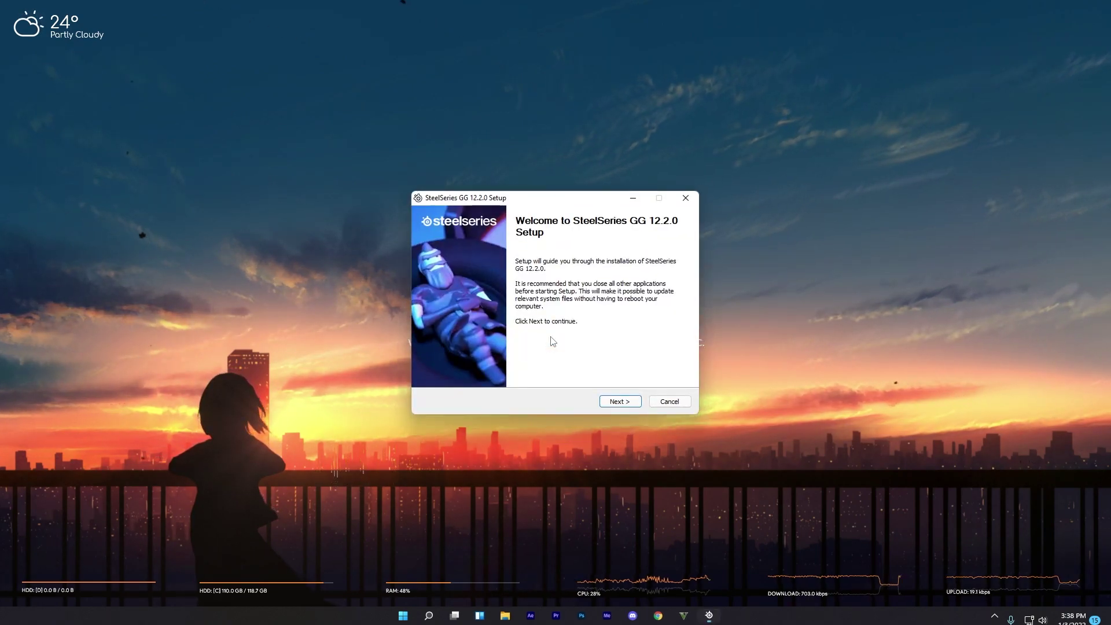
click(620, 404)
click(618, 403)
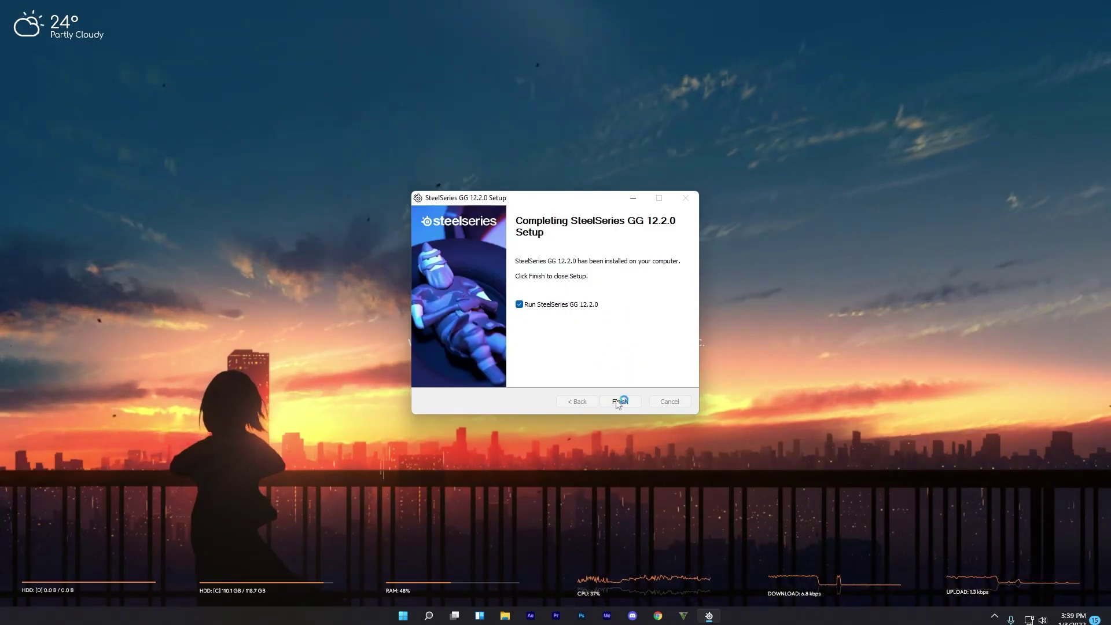
click(619, 401)
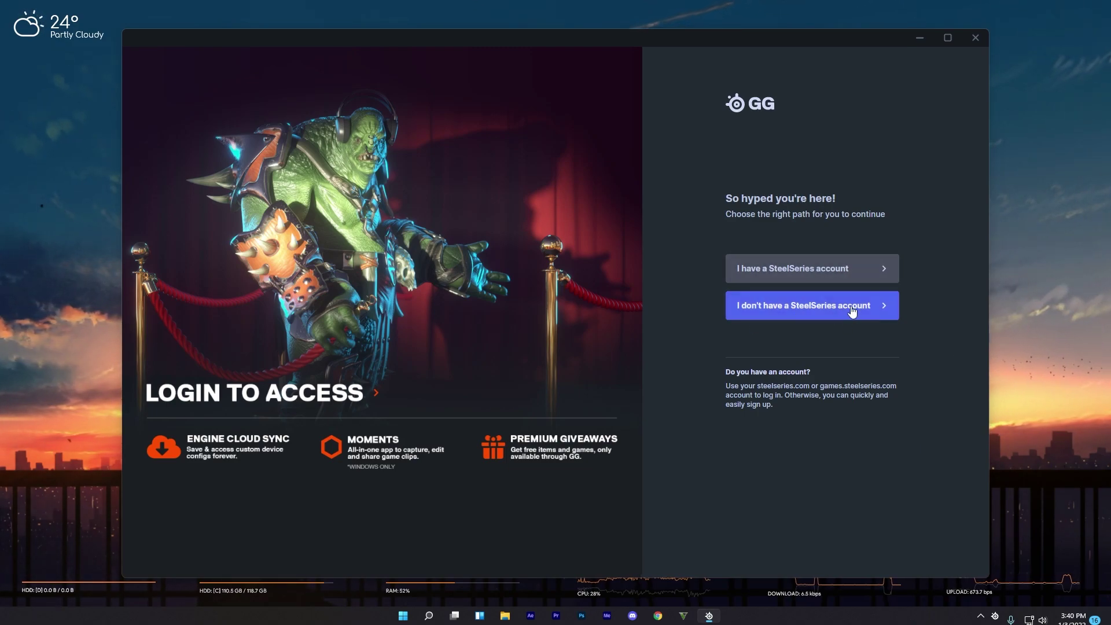
- Sign up for a new SteelSeries account with an e-mail and a confirmed password
click(806, 308)
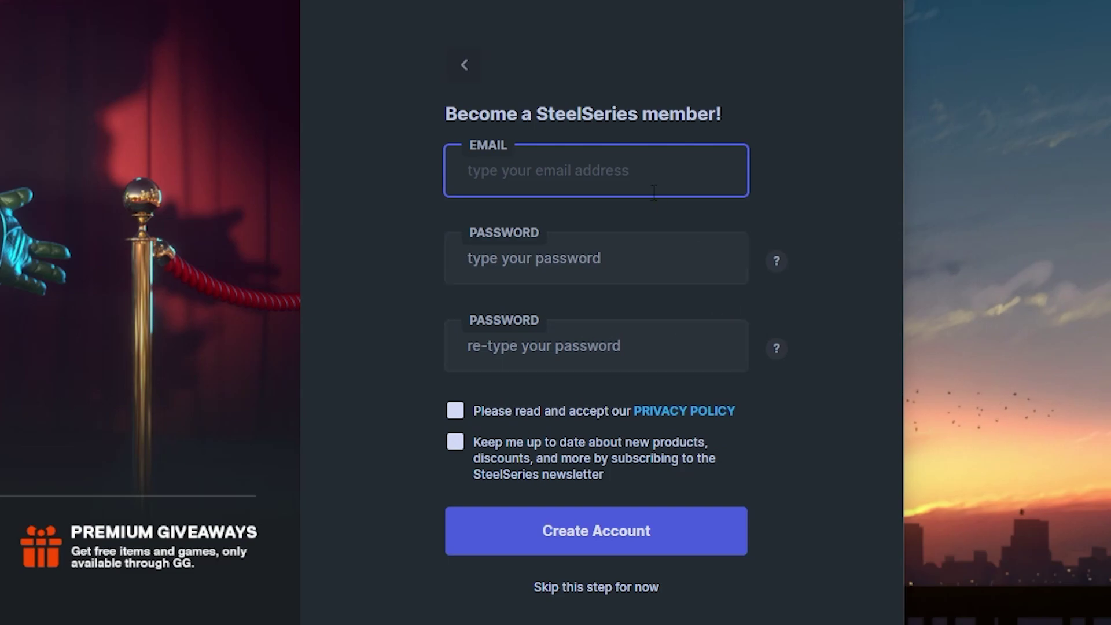
text(dashwatters)
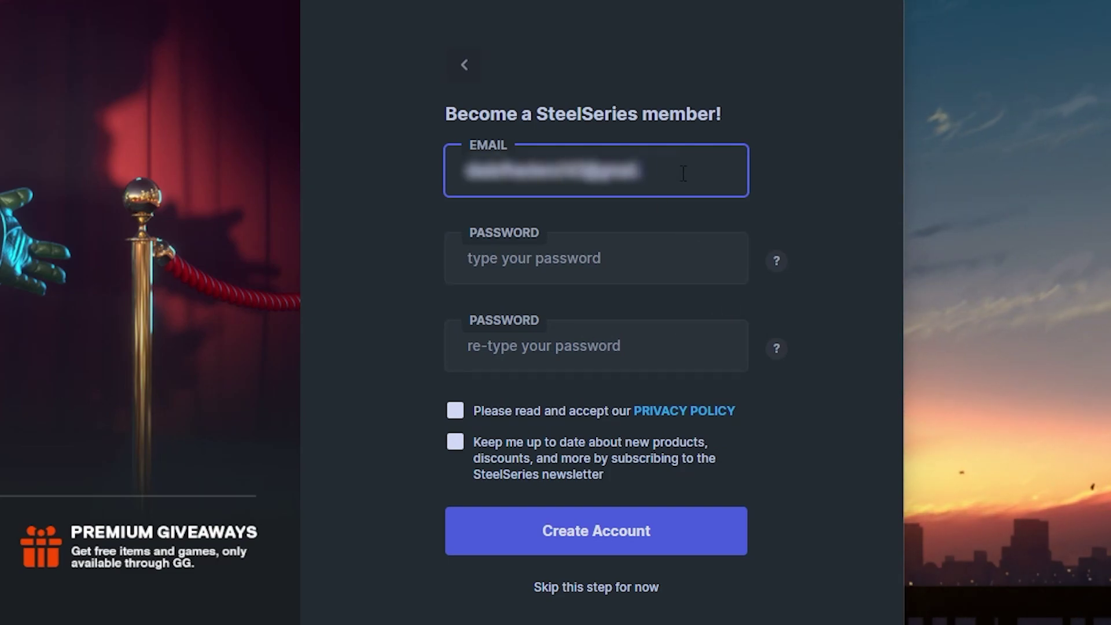
click(645, 246)
text(••••••)
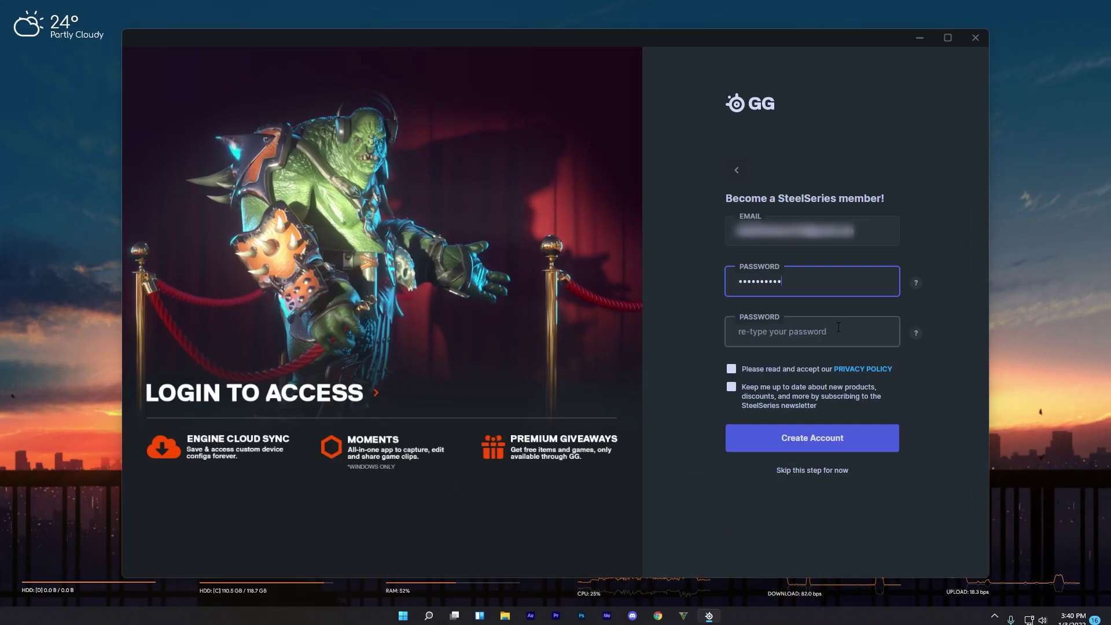
click(838, 327)
text(••••••••)
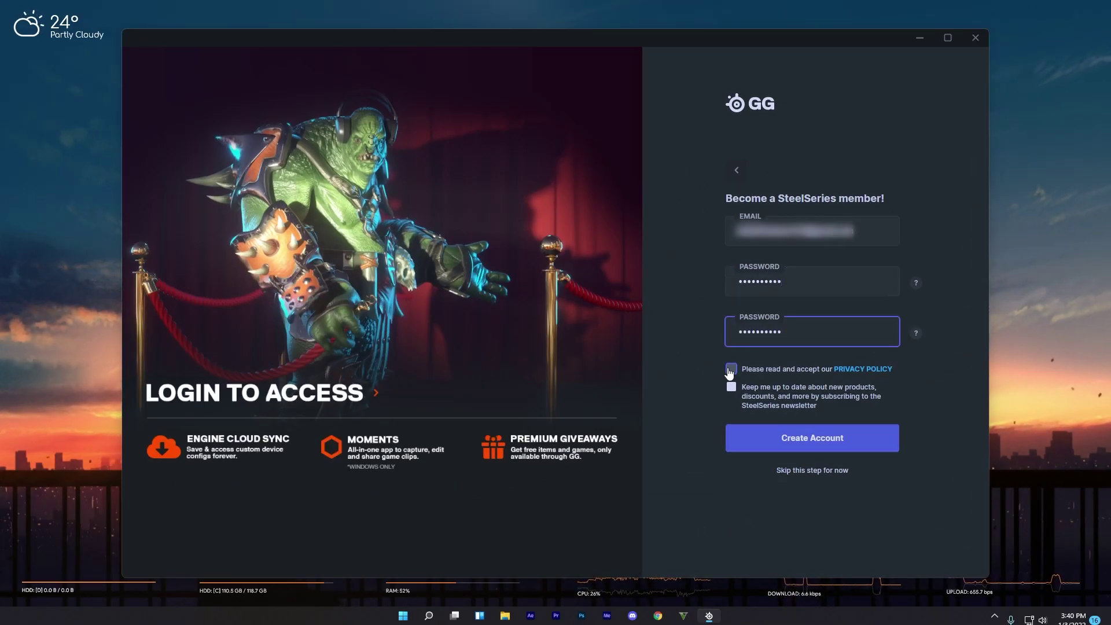
click(818, 442)
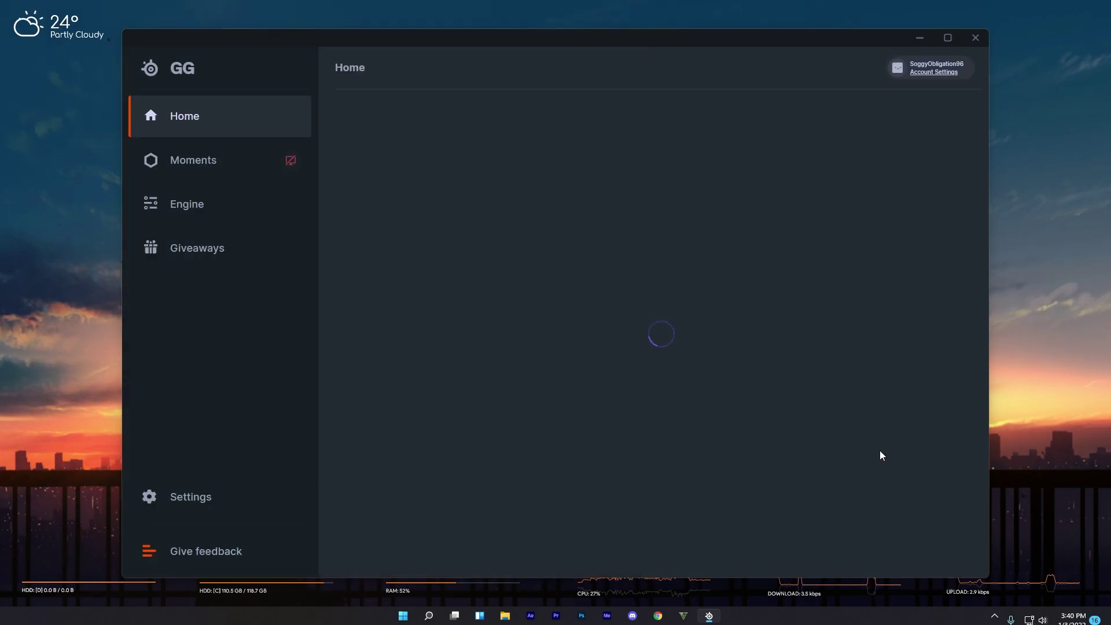
- Find the Discord Nitro promotion under Giveaways and skip the Moments tour
click(178, 242)
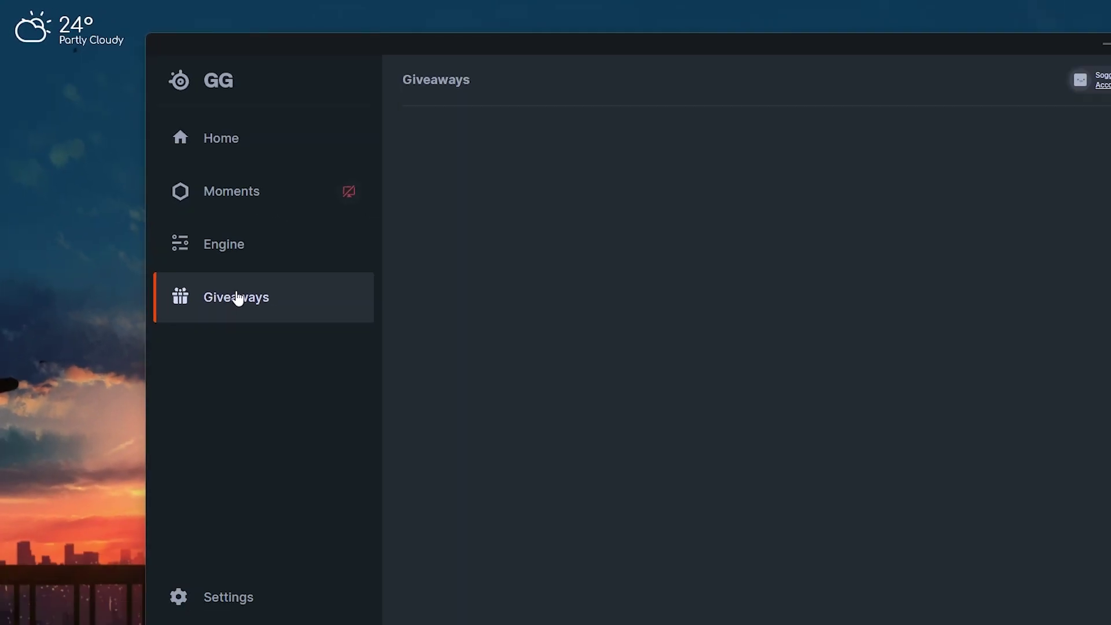
scroll(898, 427, down, 1)
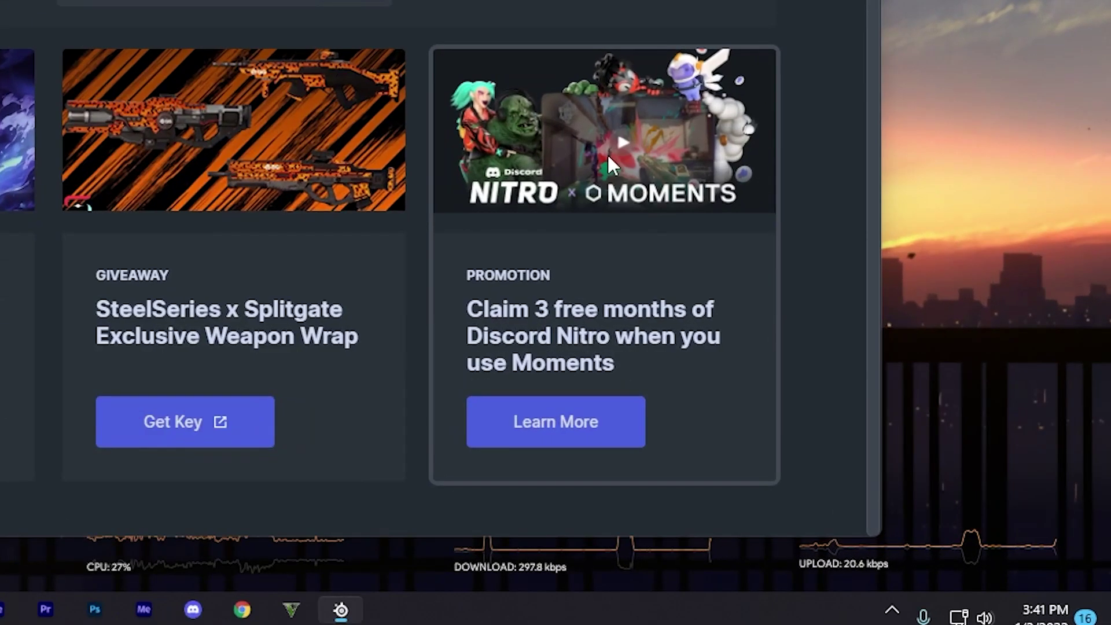
click(557, 422)
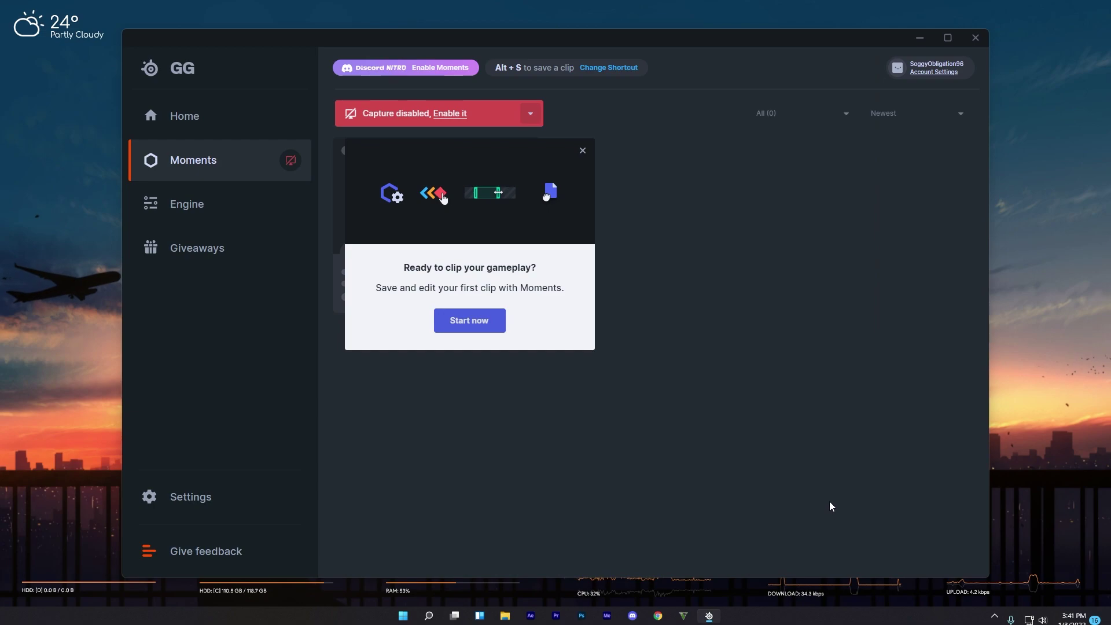
click(581, 153)
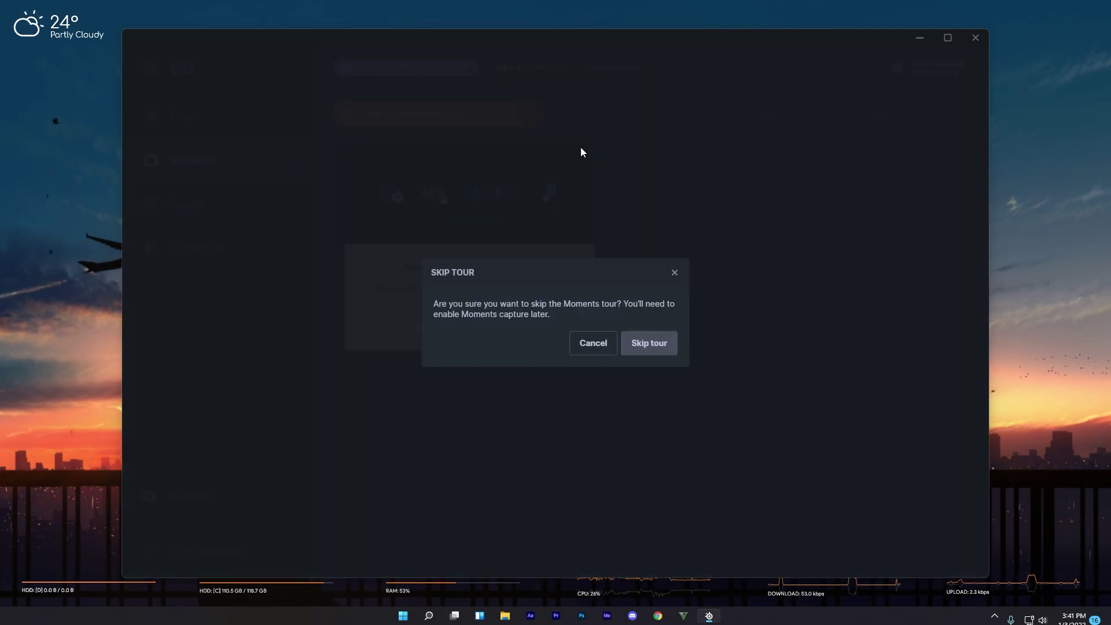
click(647, 345)
click(543, 144)
- Enable Moments gameplay capture and claim the 3 months of Discord Nitro offer
click(449, 114)
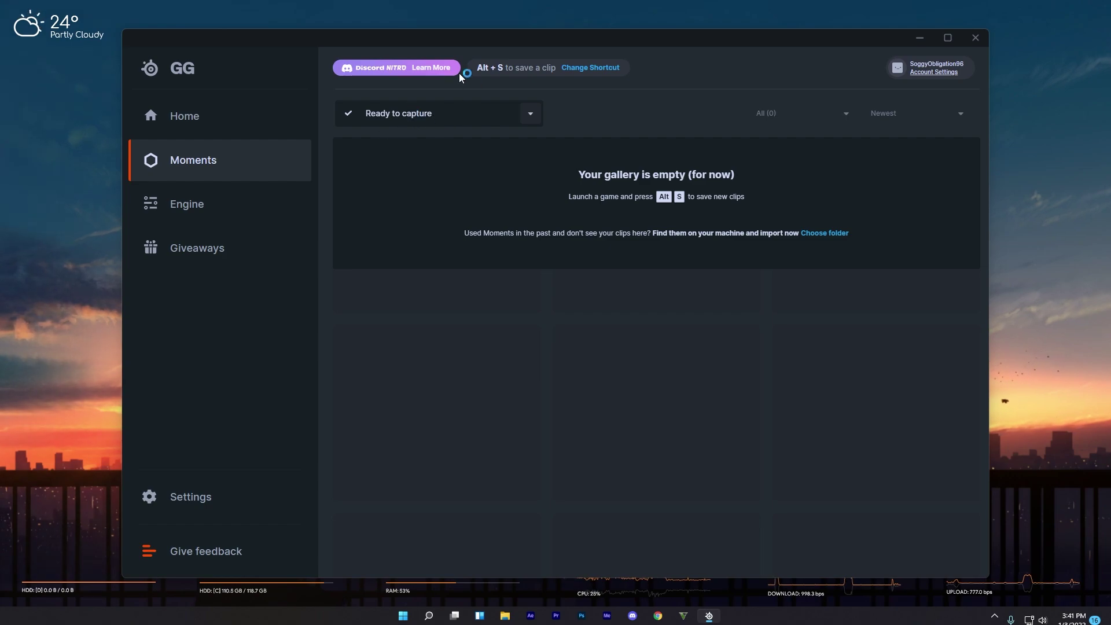
click(429, 71)
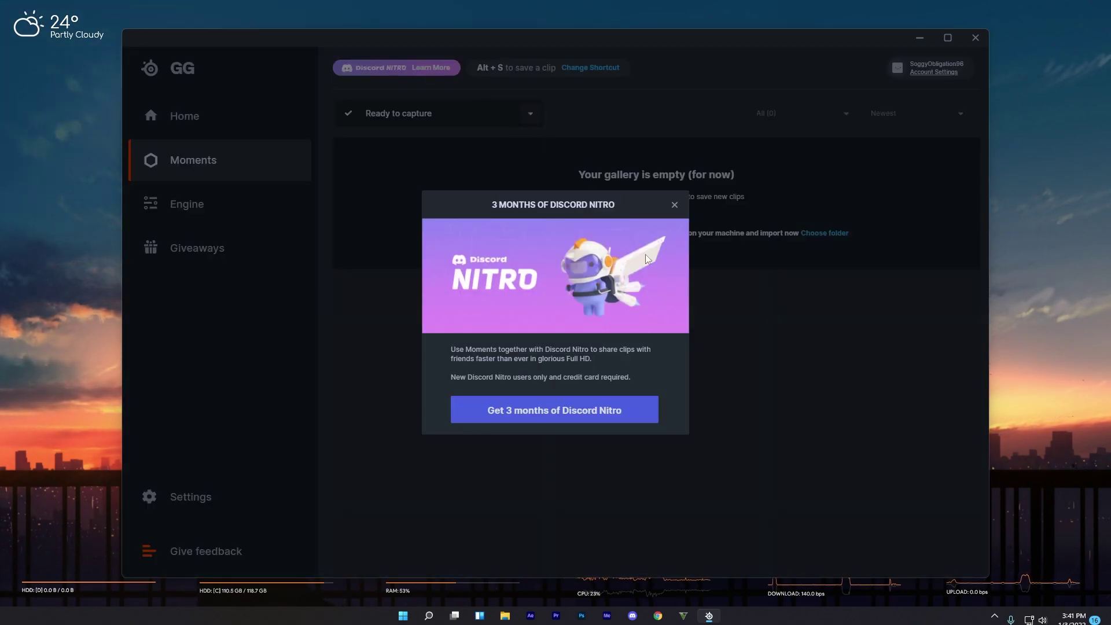
click(551, 410)
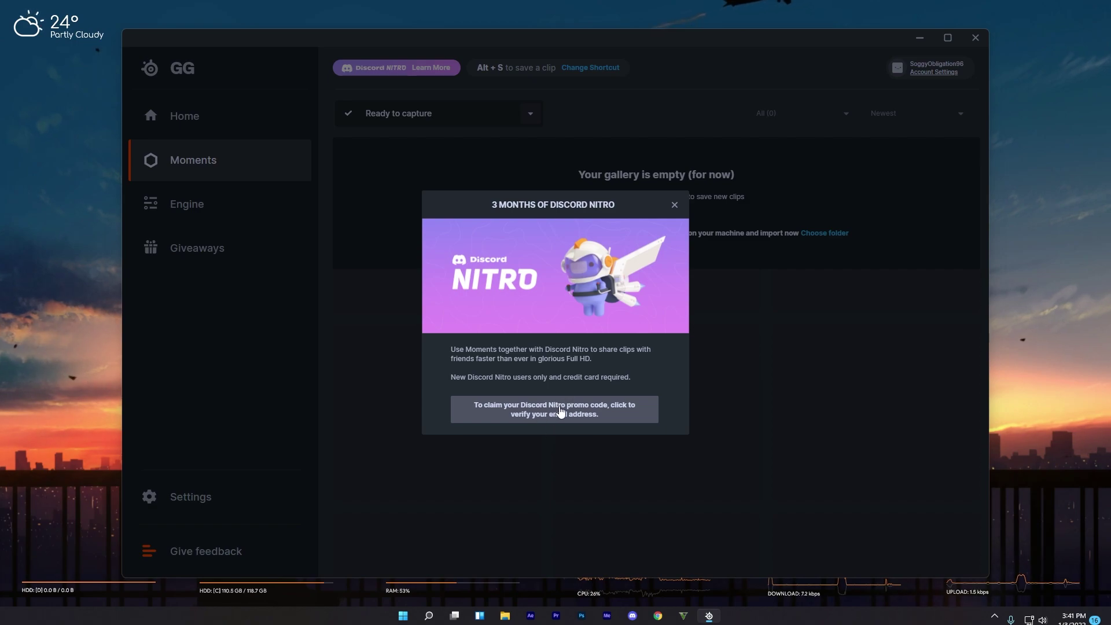
click(544, 415)
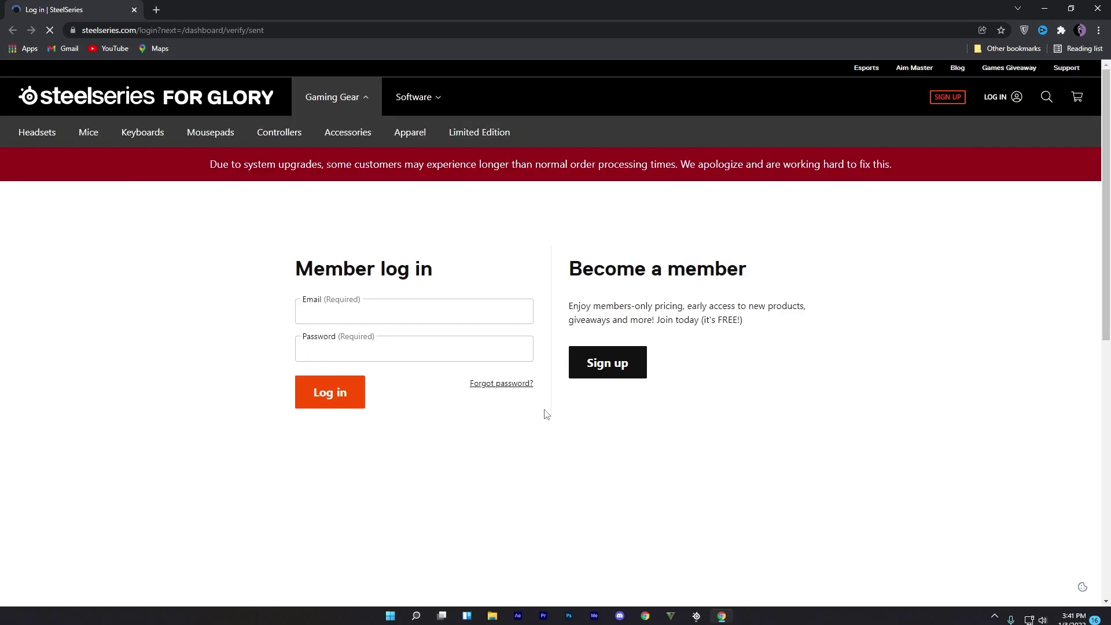
- Log in to the SteelSeries website with the account e-mail and password
click(411, 312)
text(email)
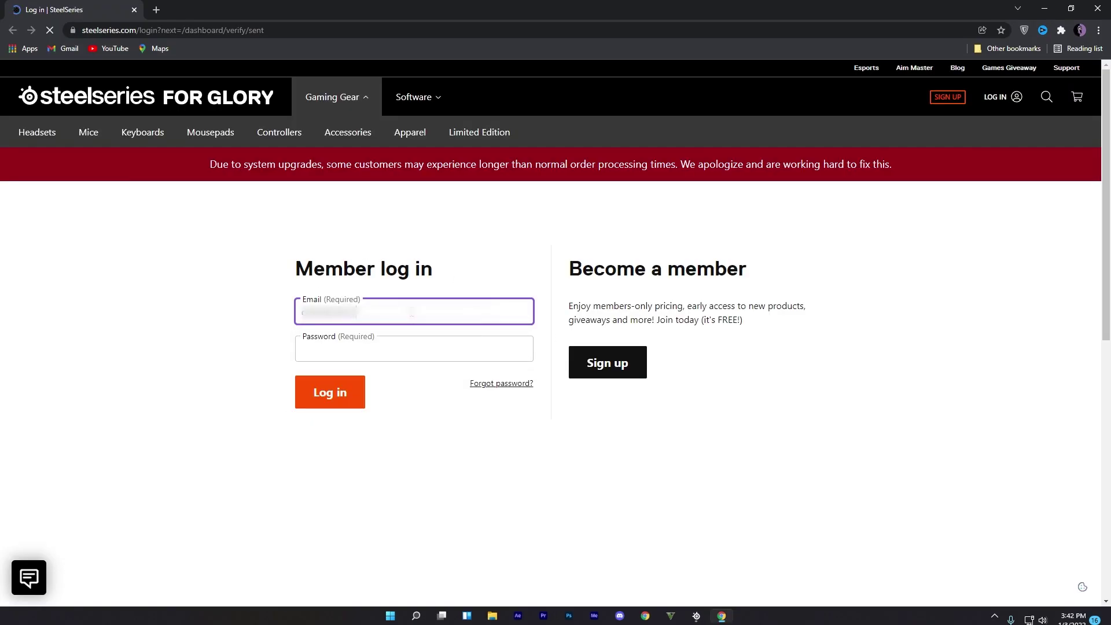
click(439, 347)
text(password)
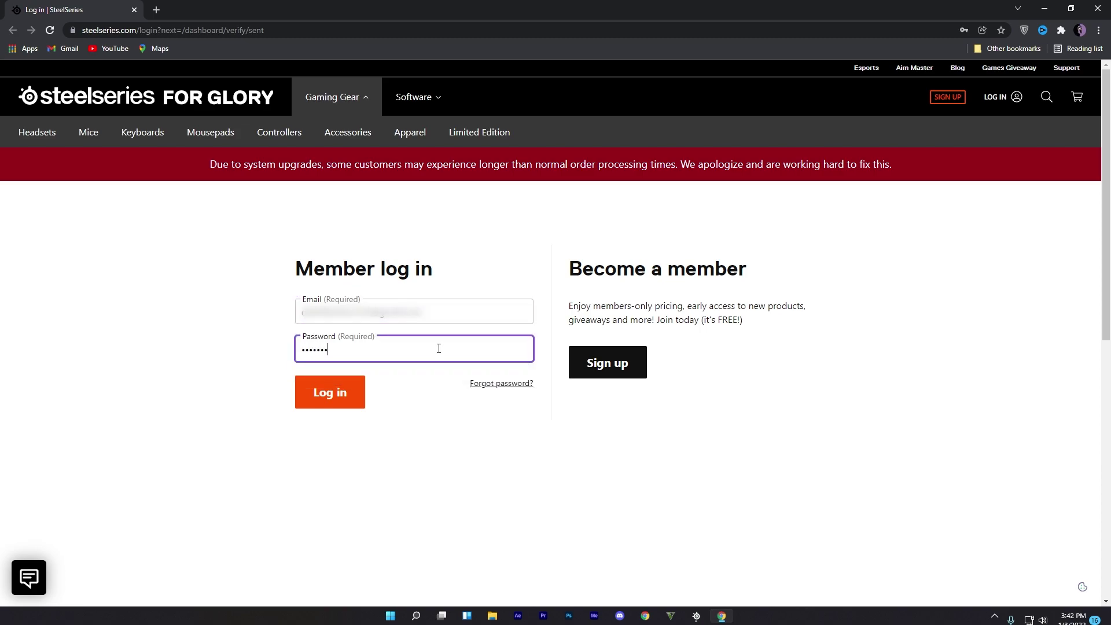
click(328, 399)
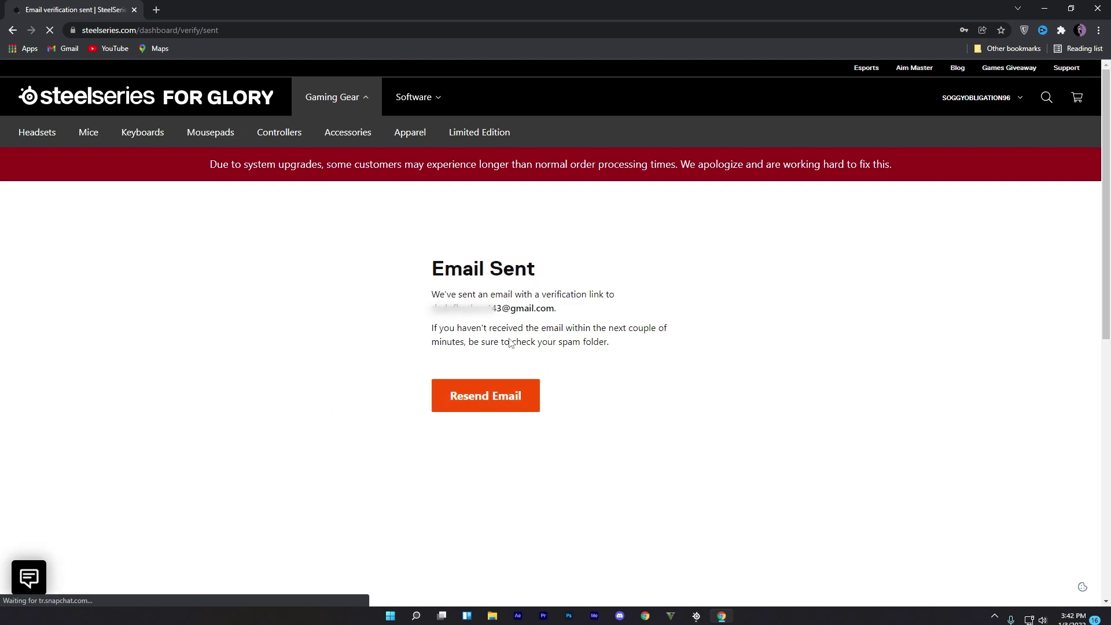
- Open the SteelSeries confirmation email in Gmail and follow its verification link
click(156, 10)
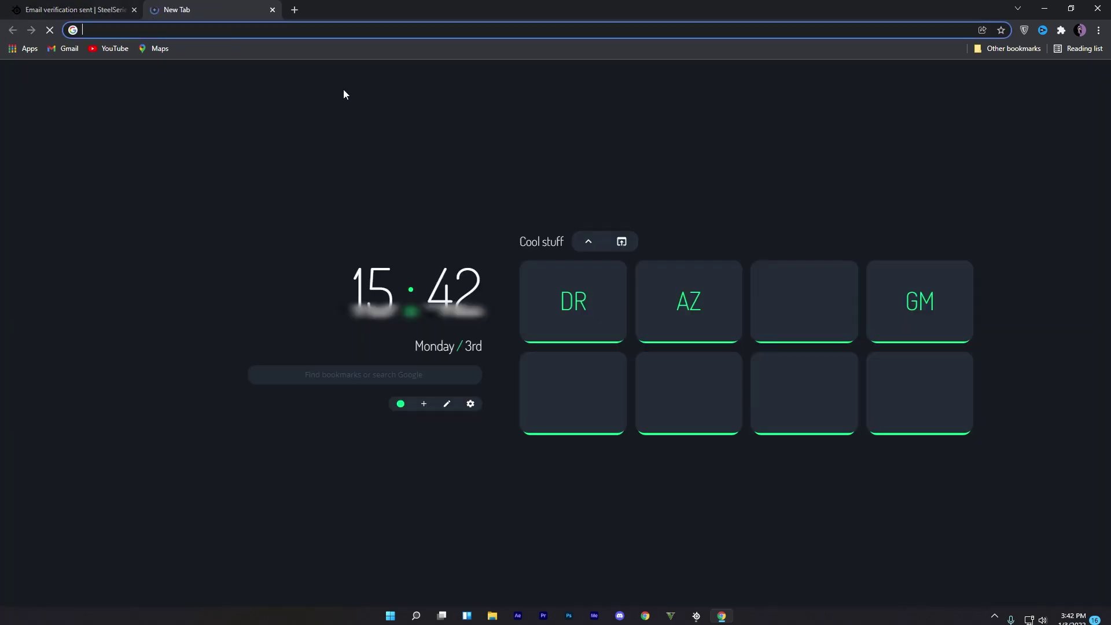
click(916, 303)
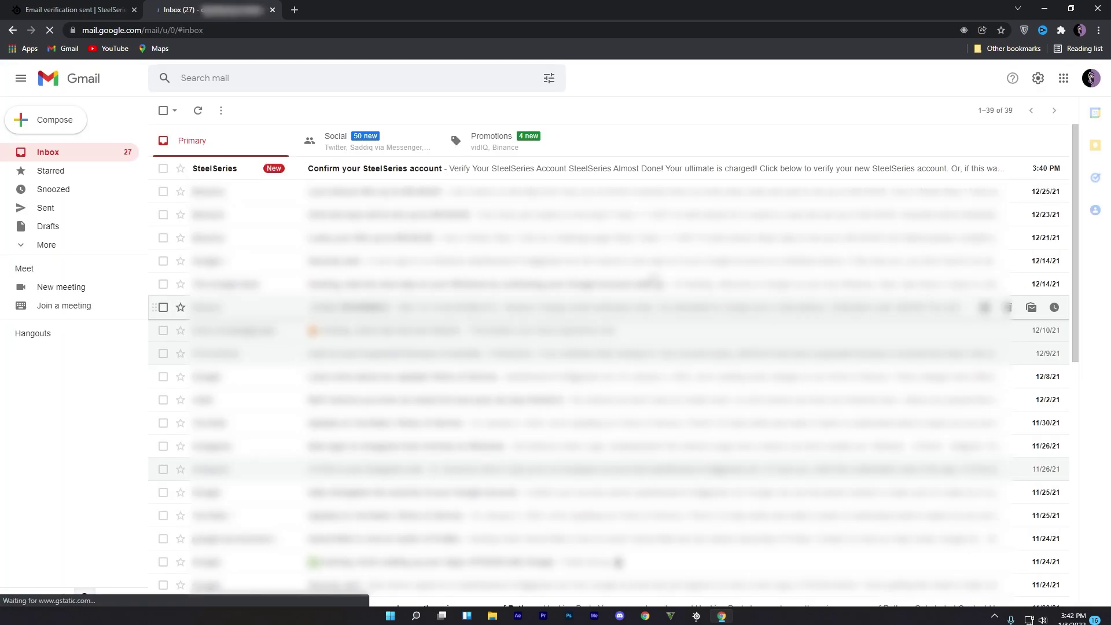
click(372, 169)
click(619, 345)
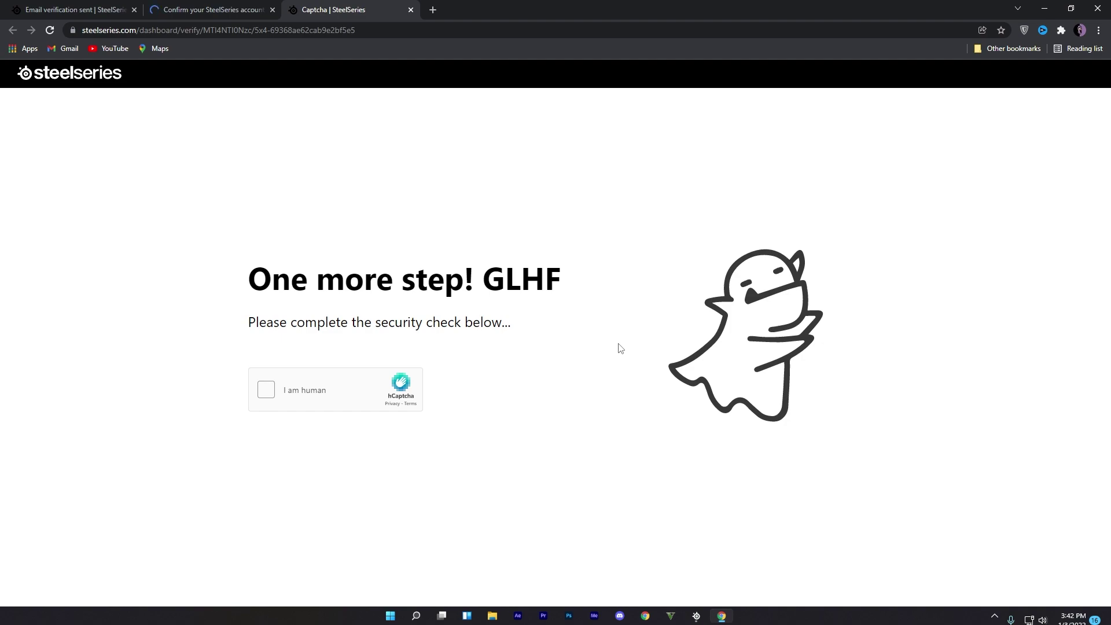
- Pass the hCaptcha check by selecting every bus image and submitting
click(322, 401)
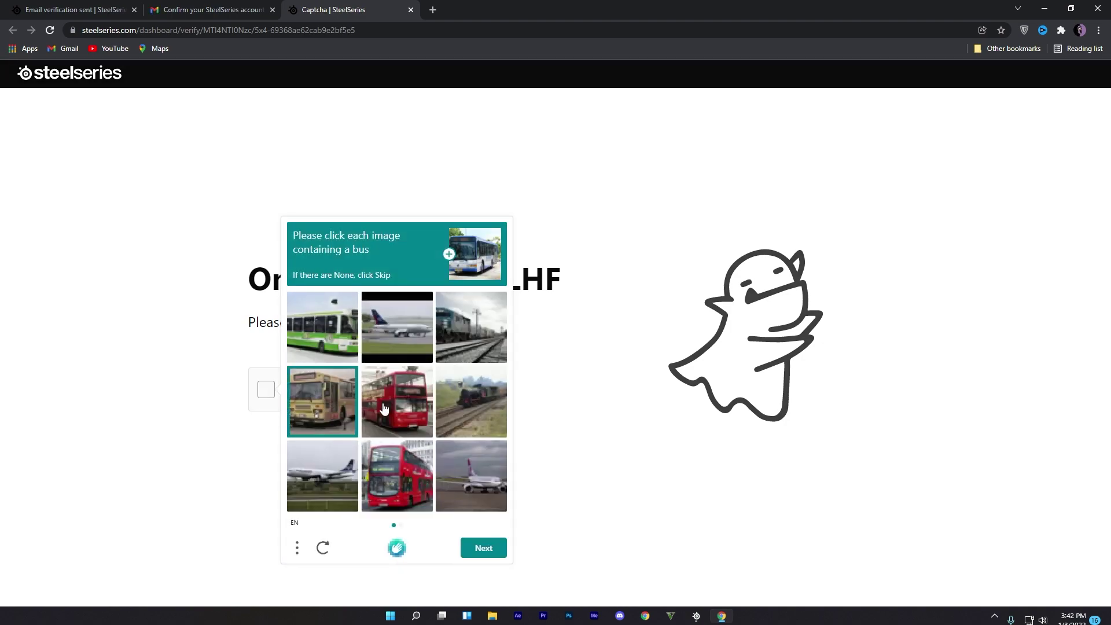
click(397, 401)
click(396, 475)
click(483, 547)
click(322, 400)
click(471, 401)
click(471, 327)
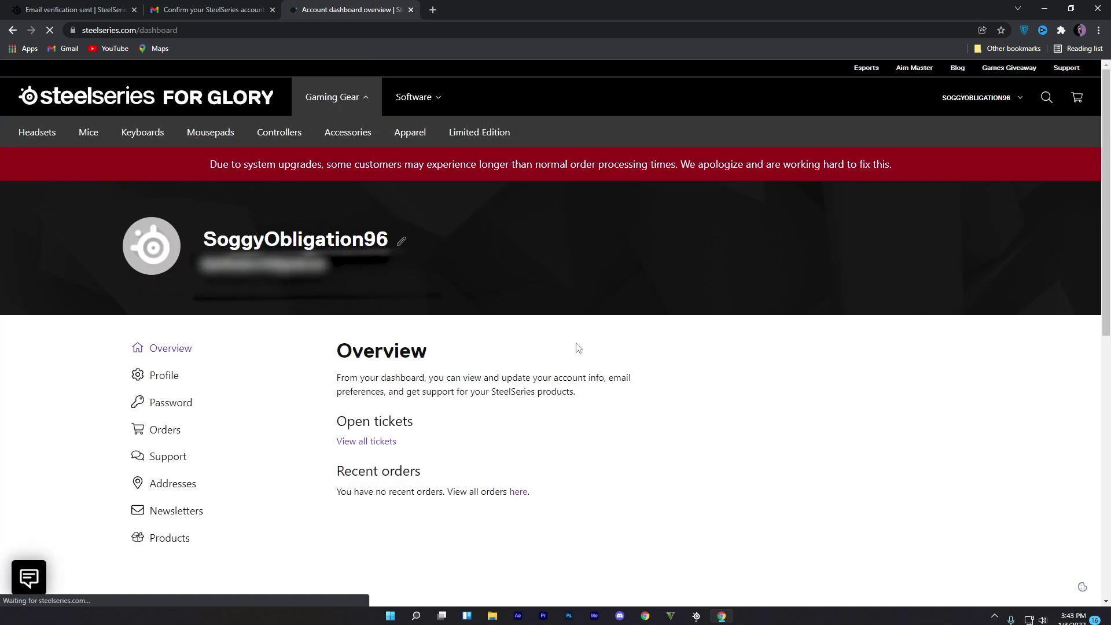
- Close Chrome and claim the 3 months of Discord Nitro from GG's Nitro banner
click(1103, 5)
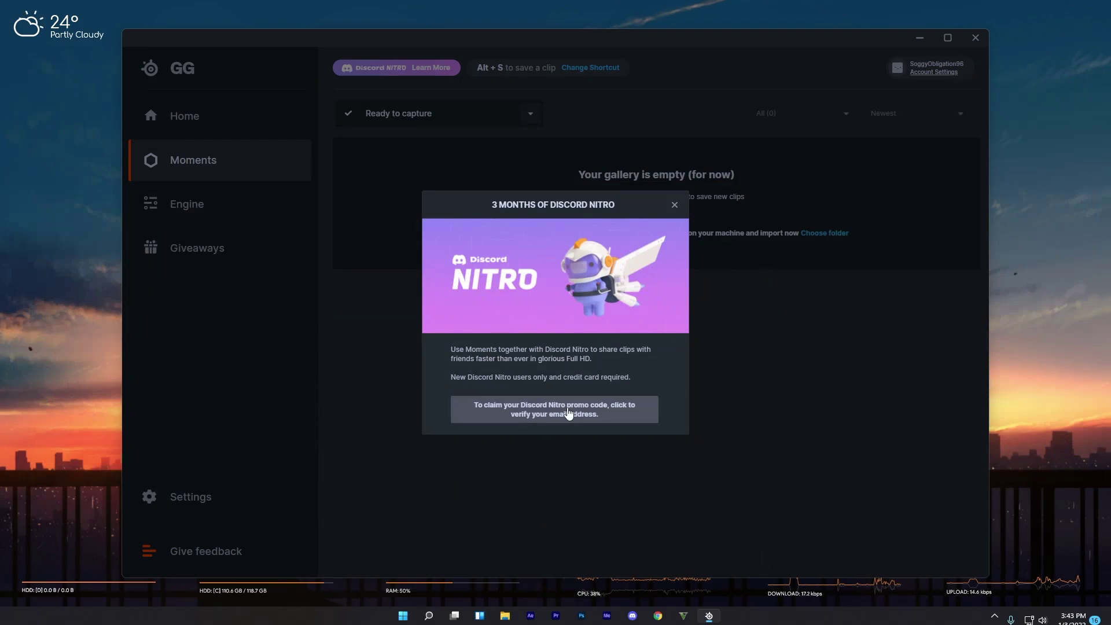
click(682, 203)
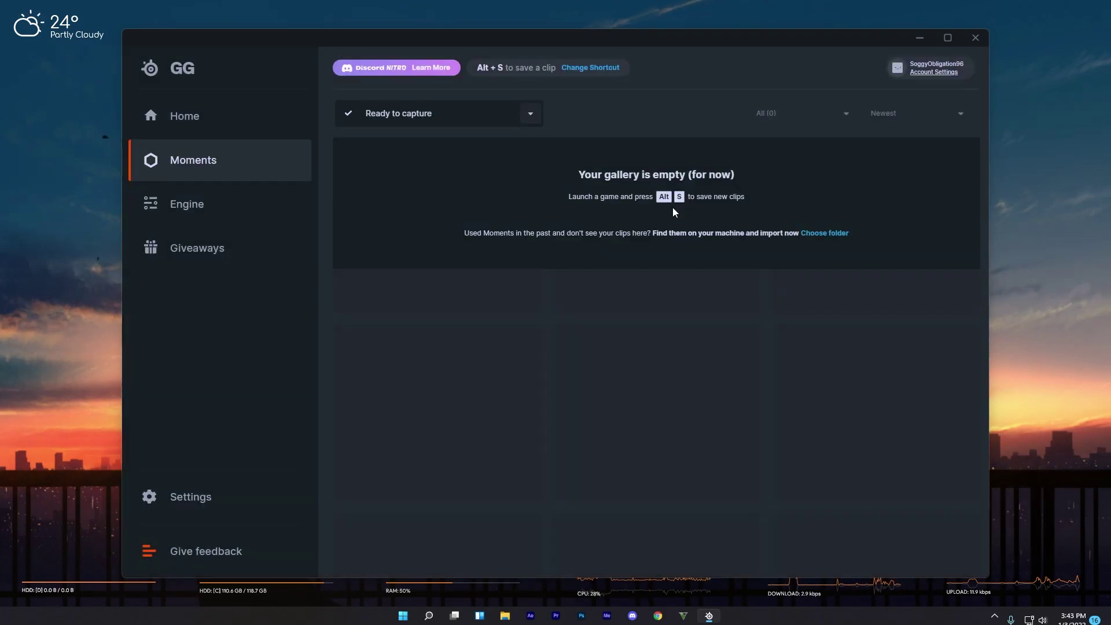
click(426, 68)
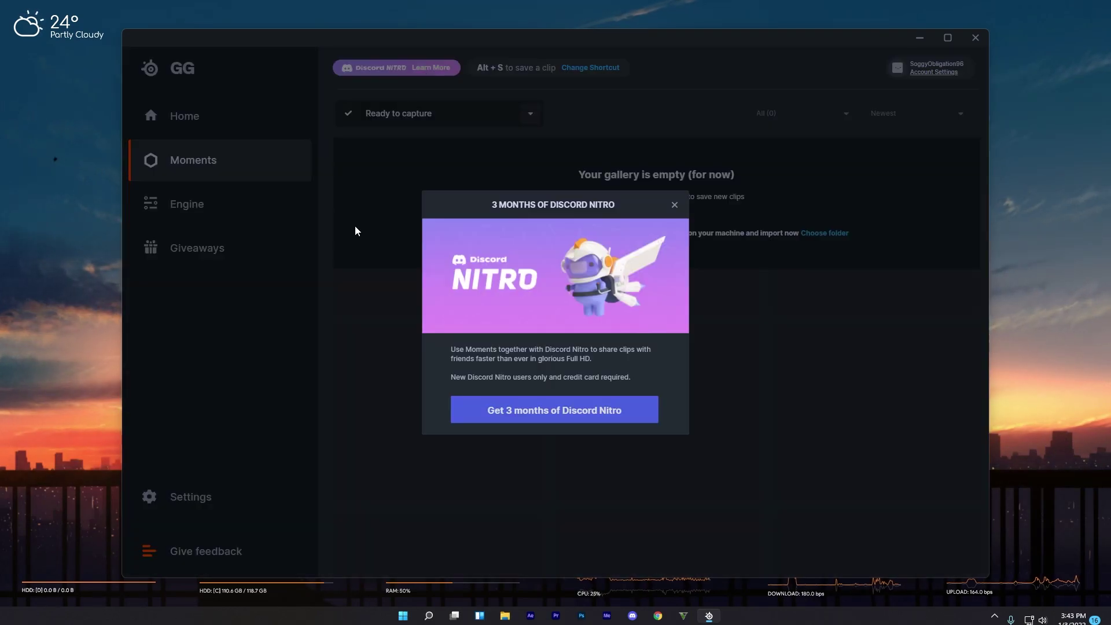
click(548, 414)
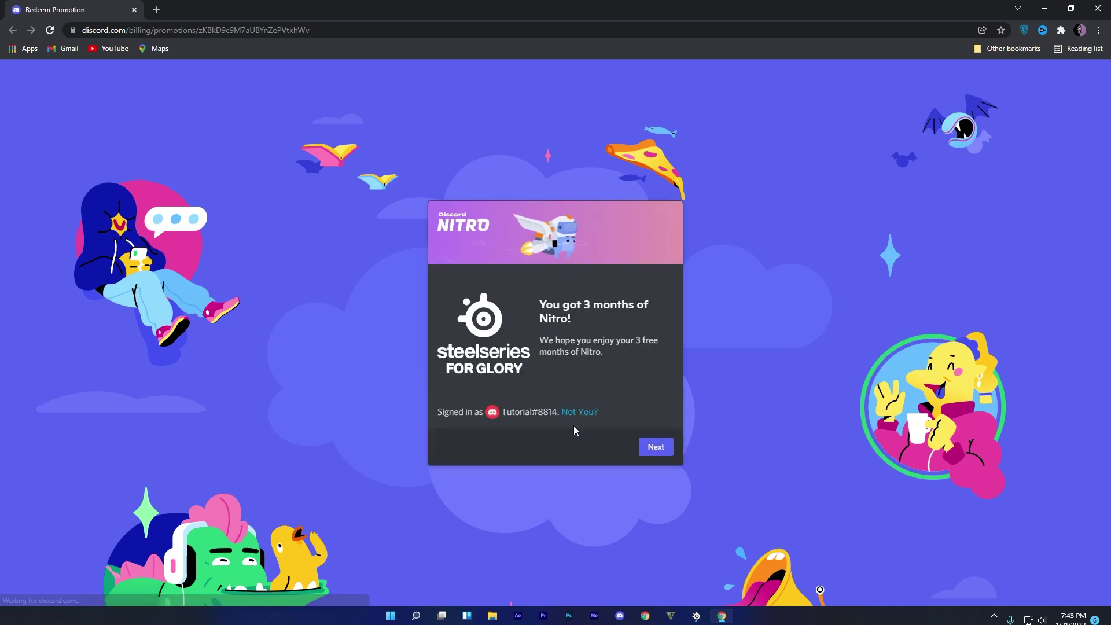
- Continue to payment and choose to add a new card as the payment method
click(659, 448)
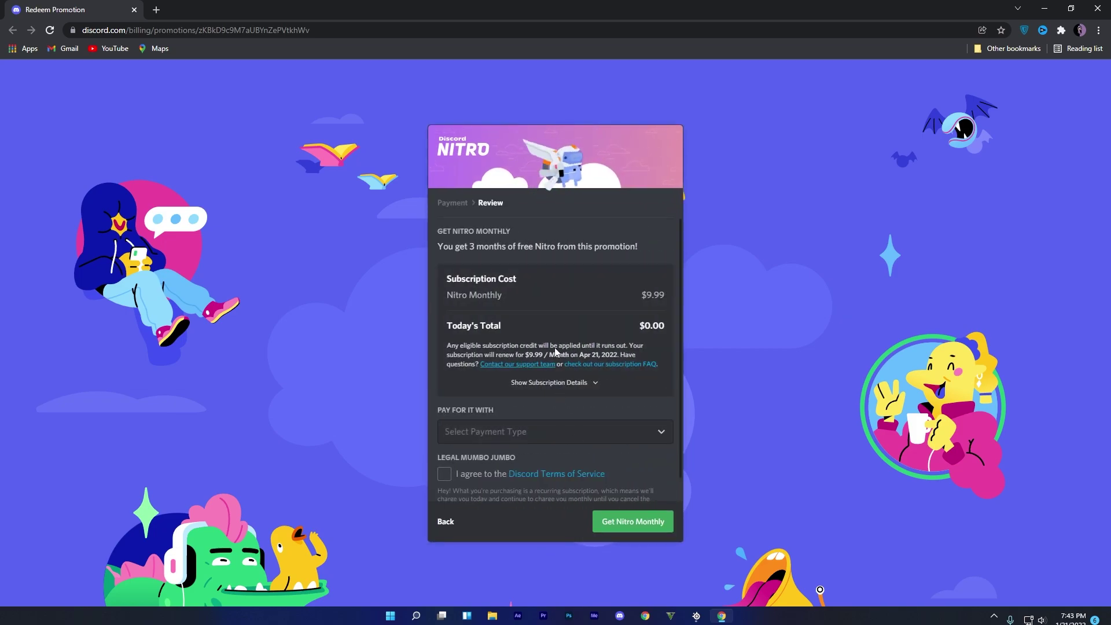
click(570, 433)
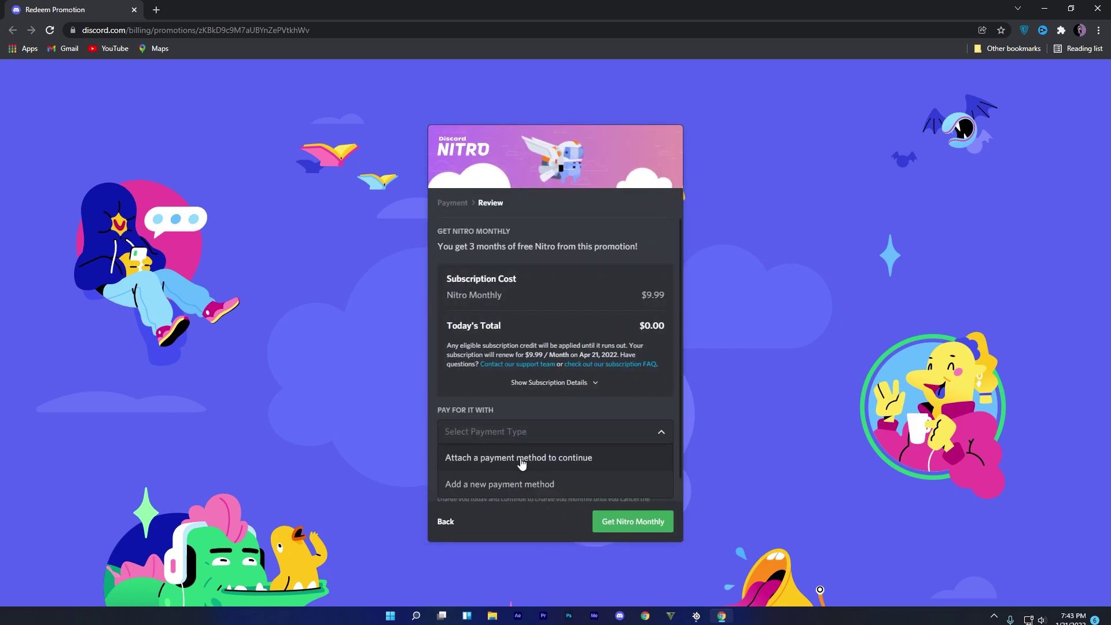
click(521, 485)
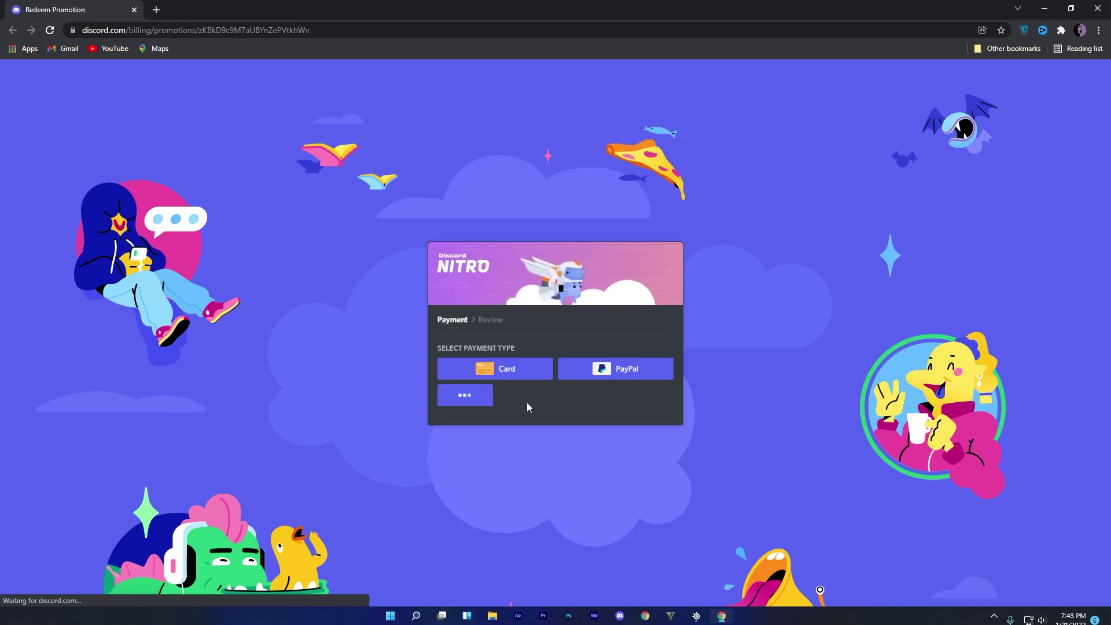
click(538, 317)
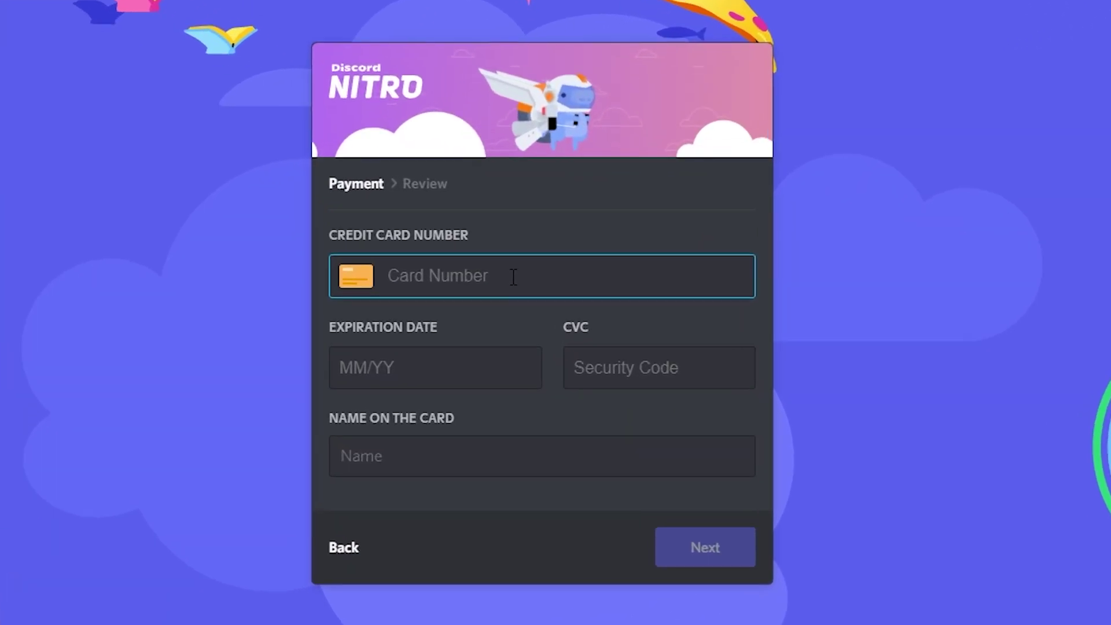
- Fill in the card number, expiration date and security code, then submit the card
key(ctrl+v)
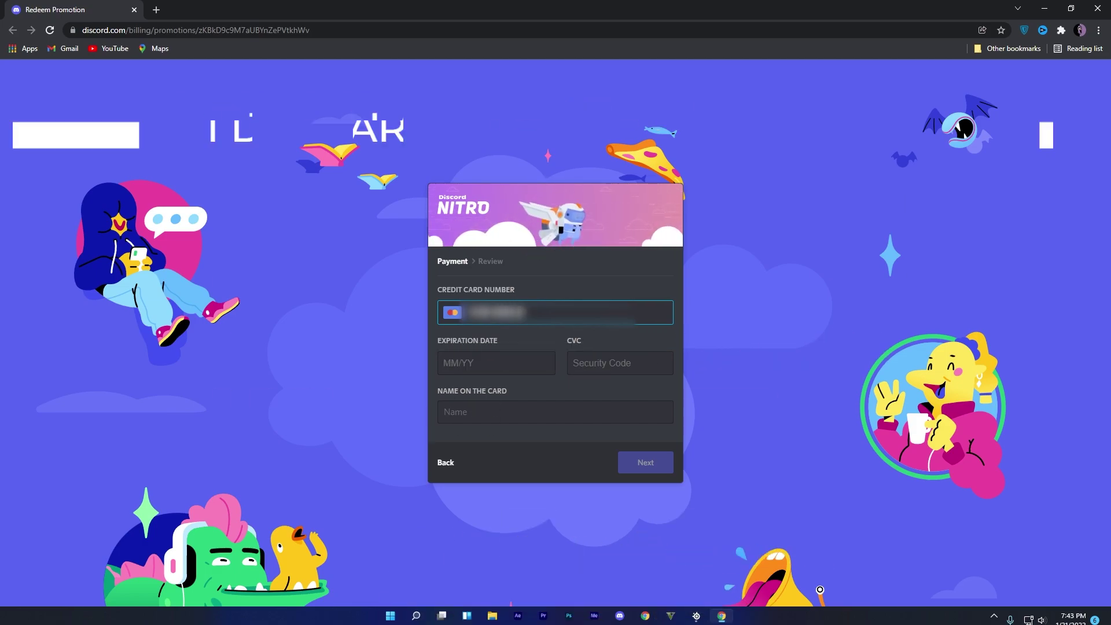
text(424242424)
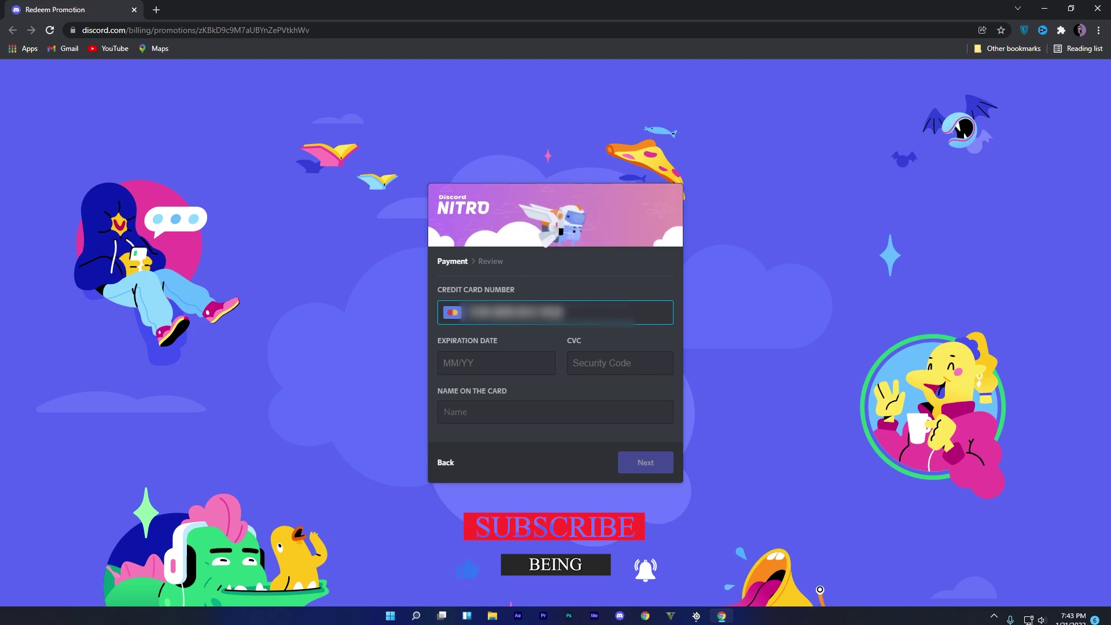
click(489, 368)
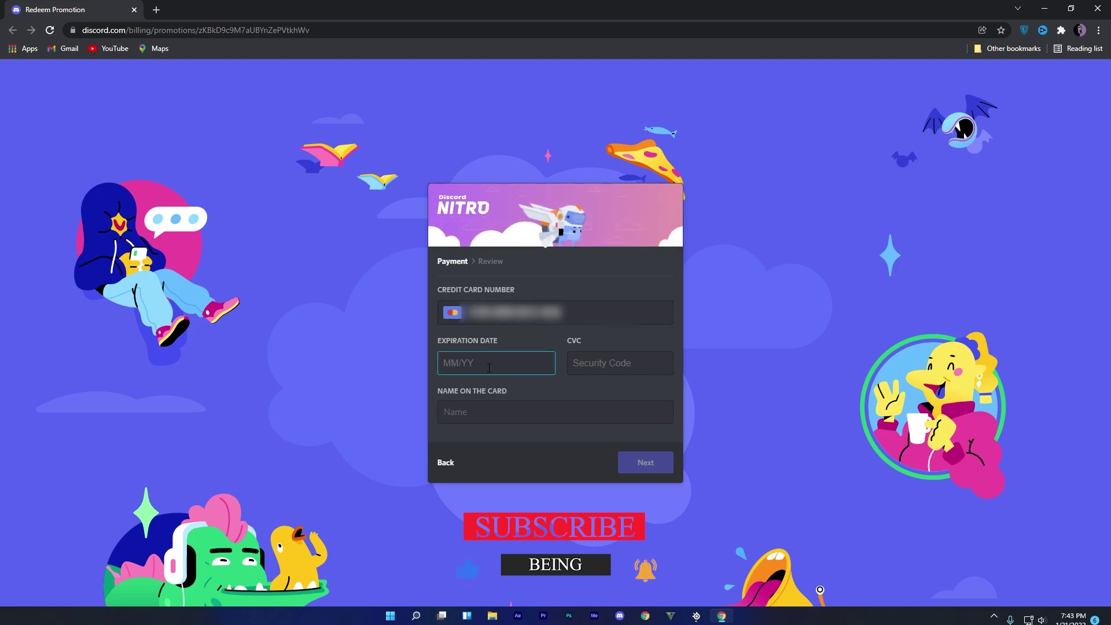
text(1)
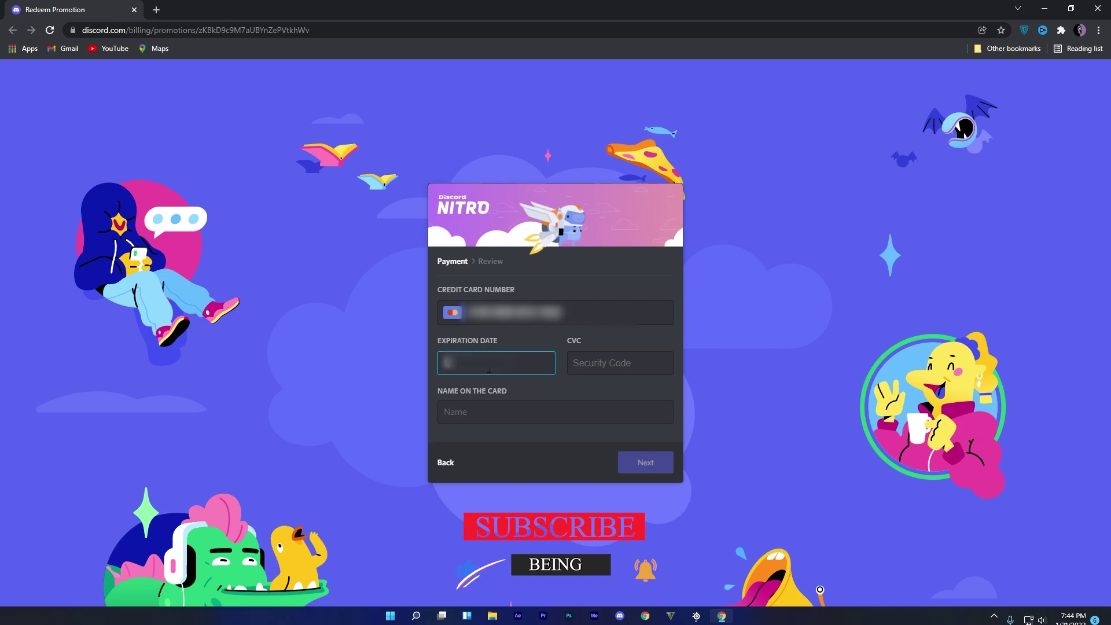
text(234)
click(602, 362)
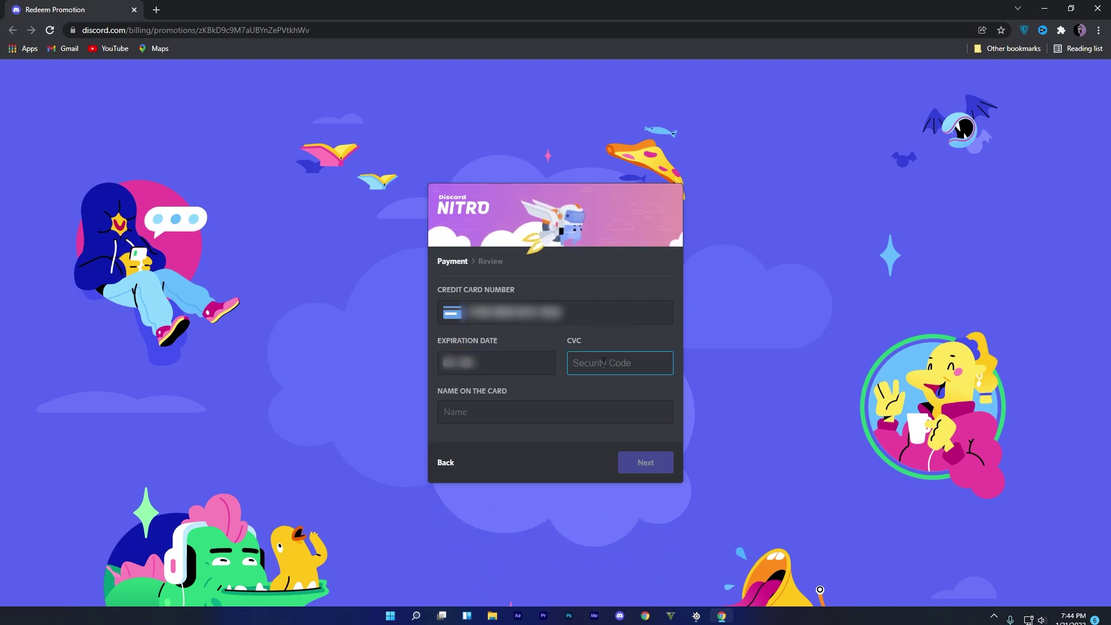
click(638, 464)
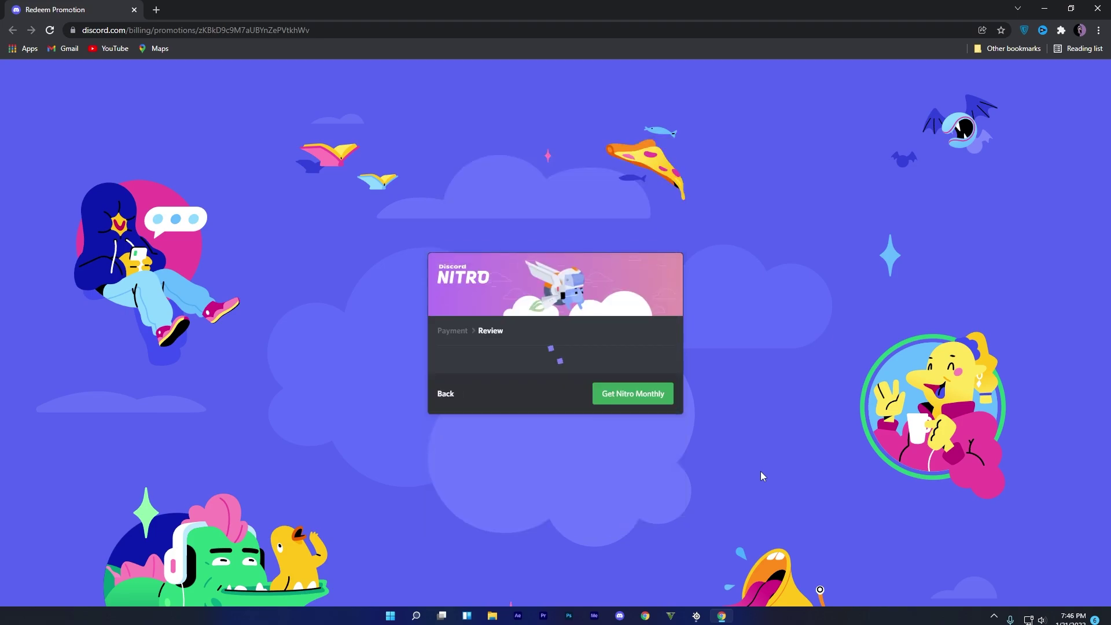
- Accept the Discord Terms of Service and confirm Get Nitro Monthly
scroll(618, 403, down, 1)
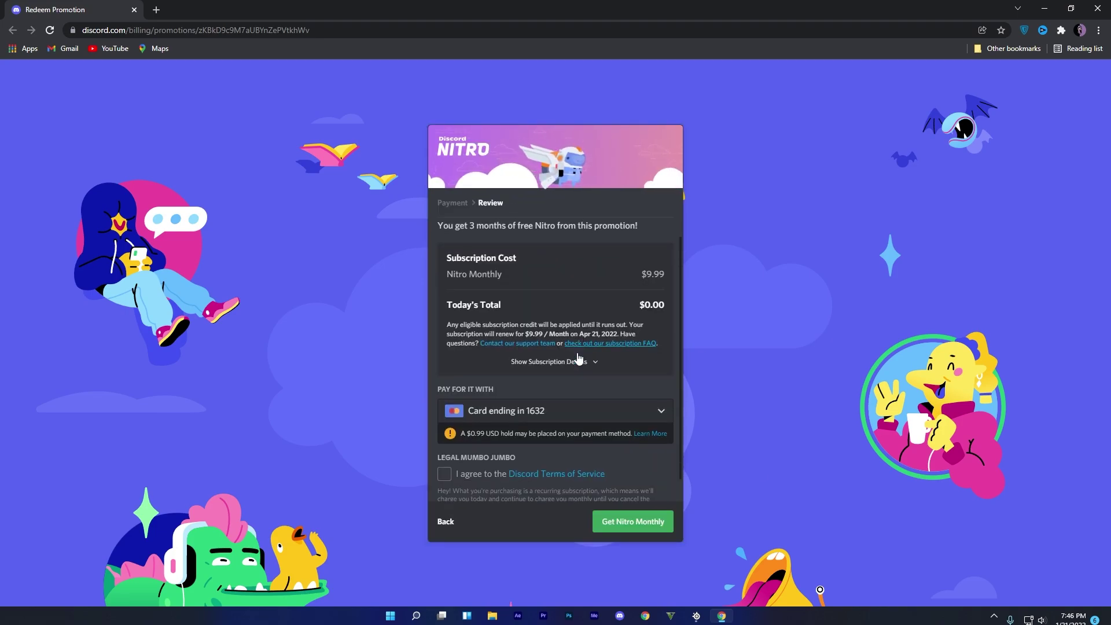
click(443, 450)
click(627, 522)
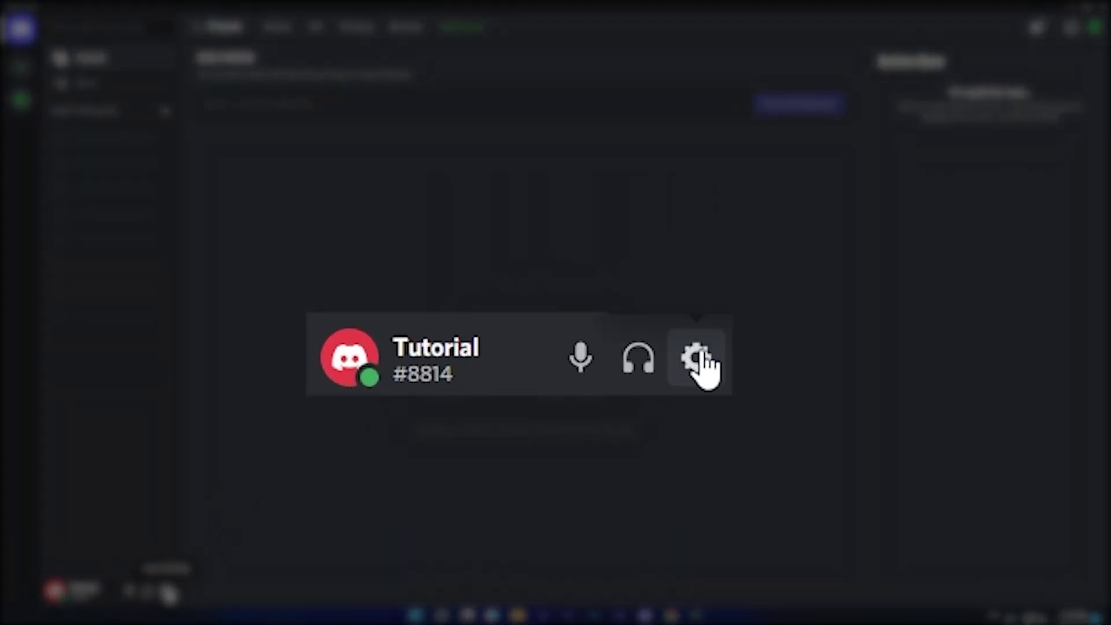
- Cancel Nitro from User Settings > Subscriptions, confirming it and skipping the farewell survey
click(166, 590)
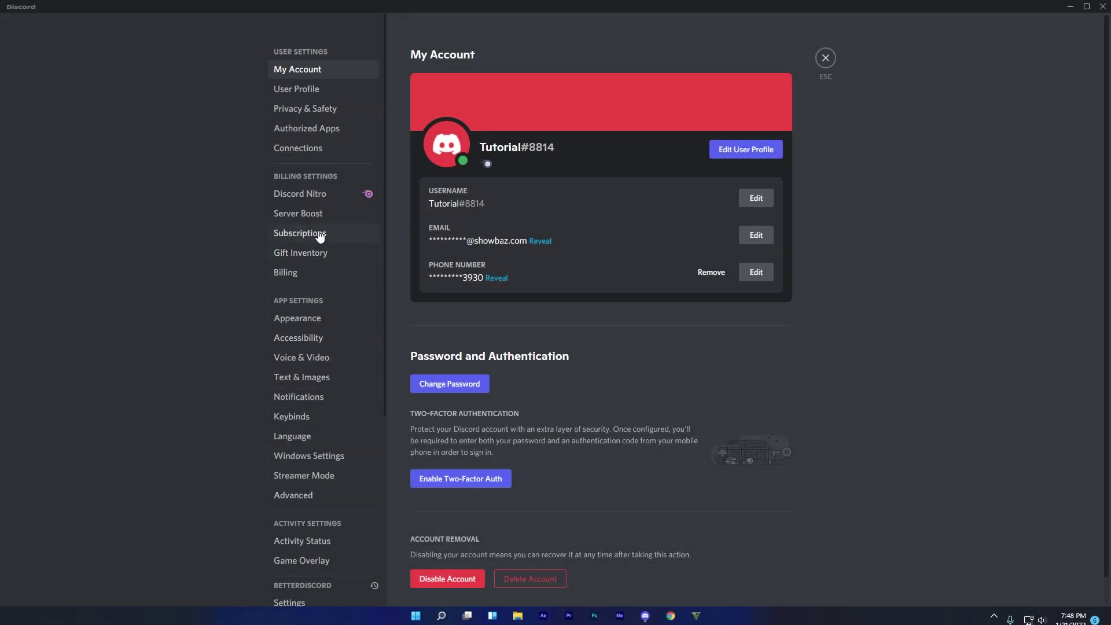
click(319, 234)
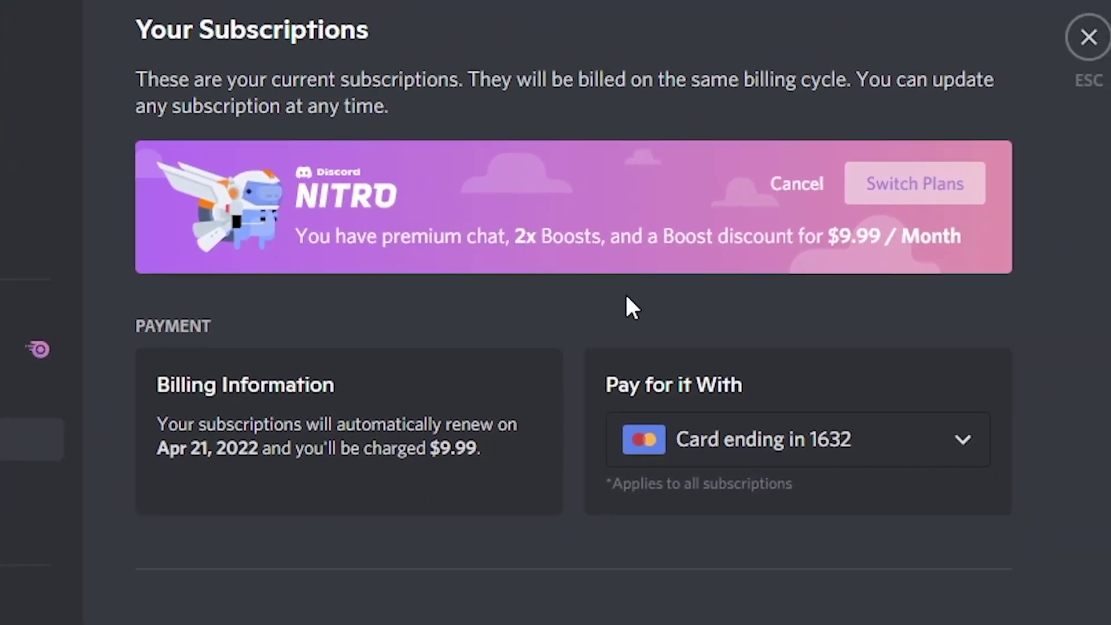
click(796, 184)
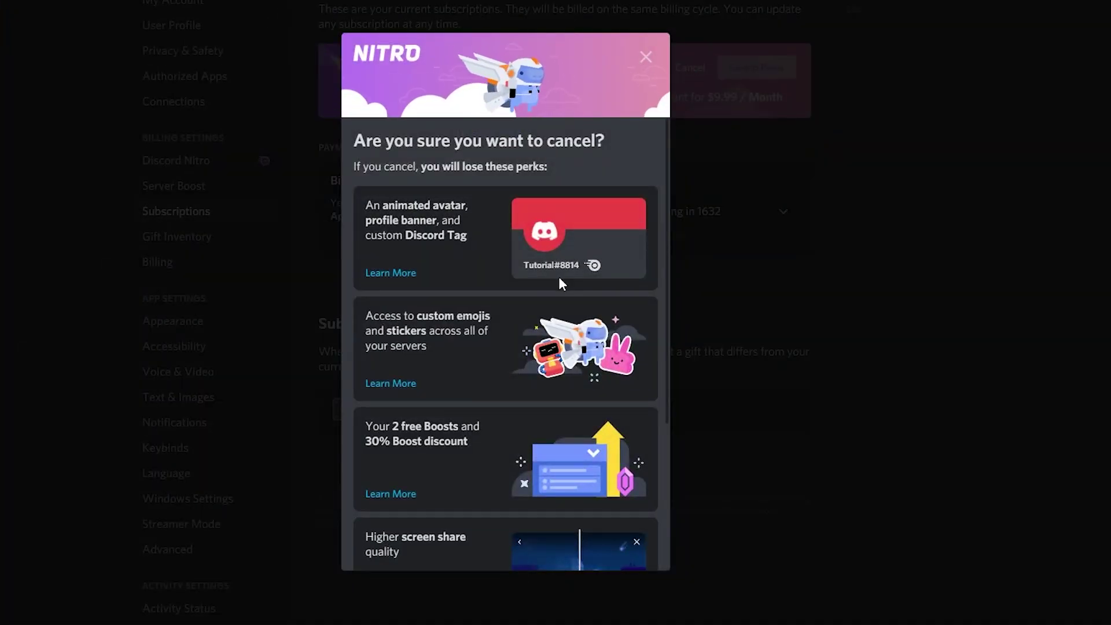
scroll(557, 277, down, 5)
click(618, 542)
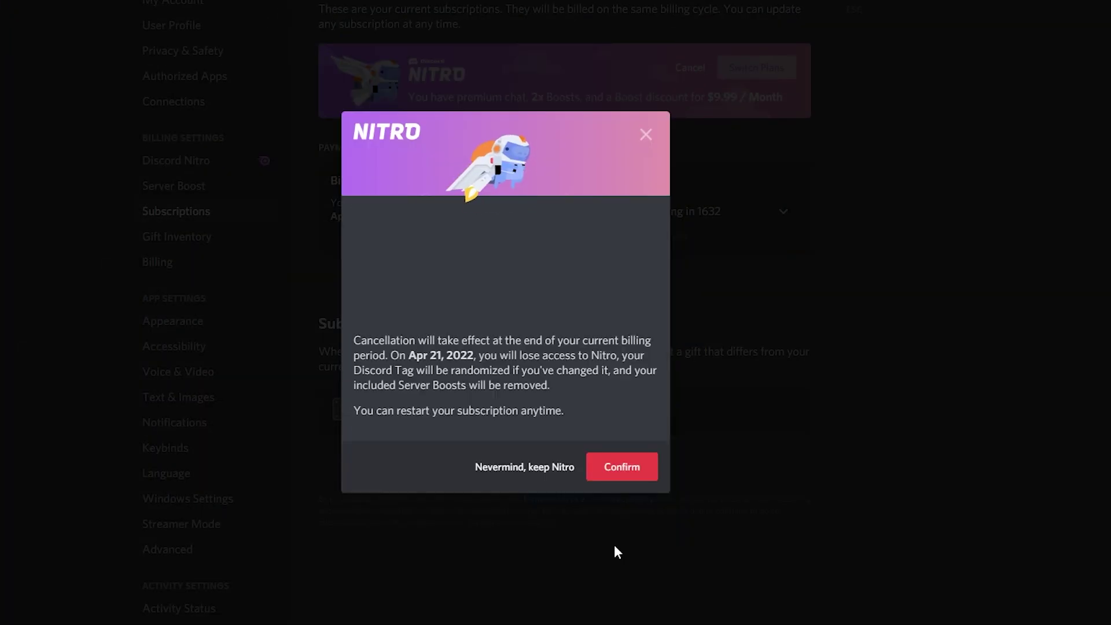
click(623, 472)
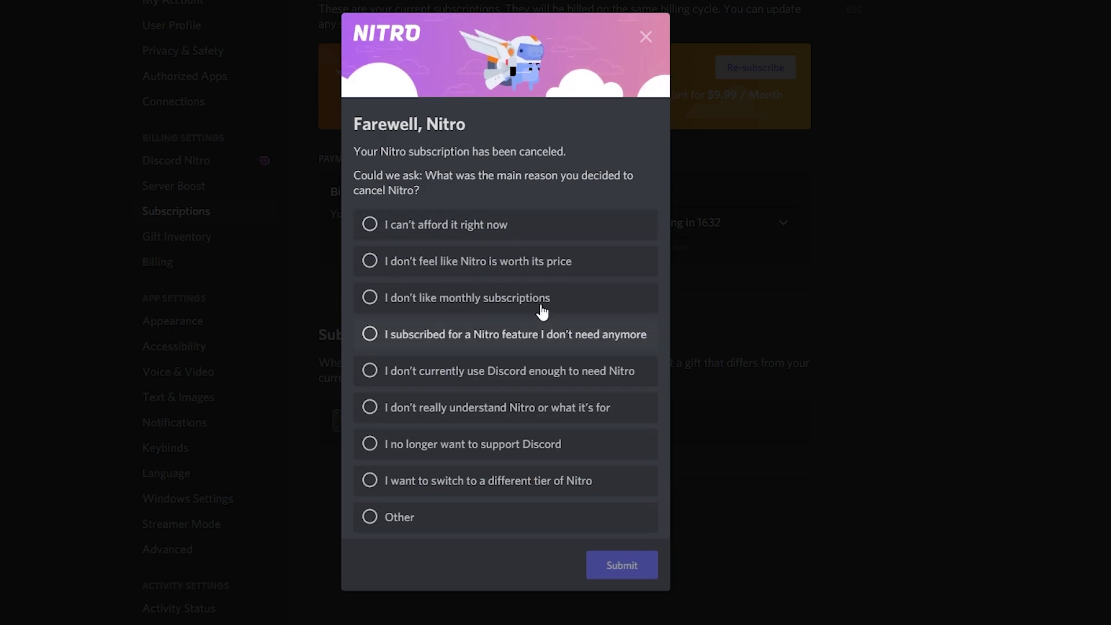
click(647, 37)
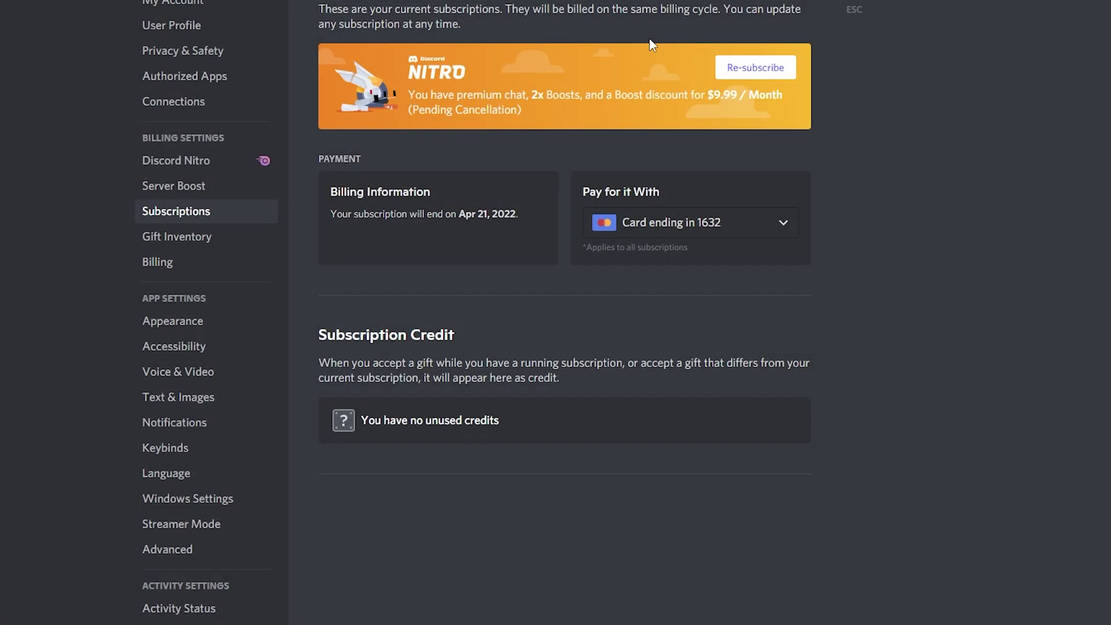
- Delete the saved Mastercard from Discord Billing, then exit settings back to Friends
click(199, 265)
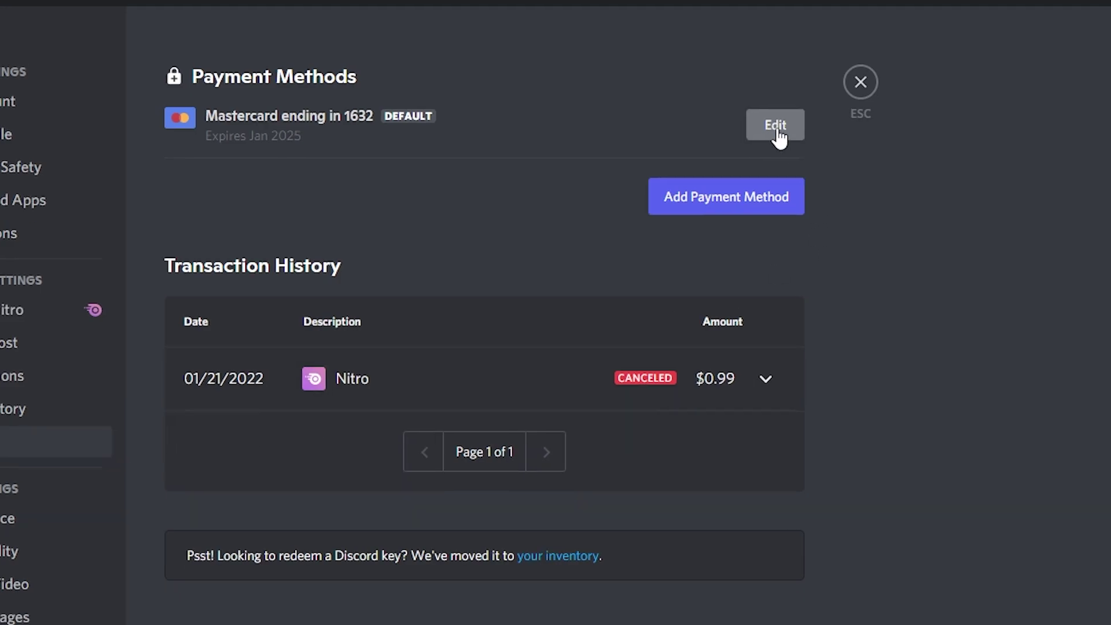
click(769, 152)
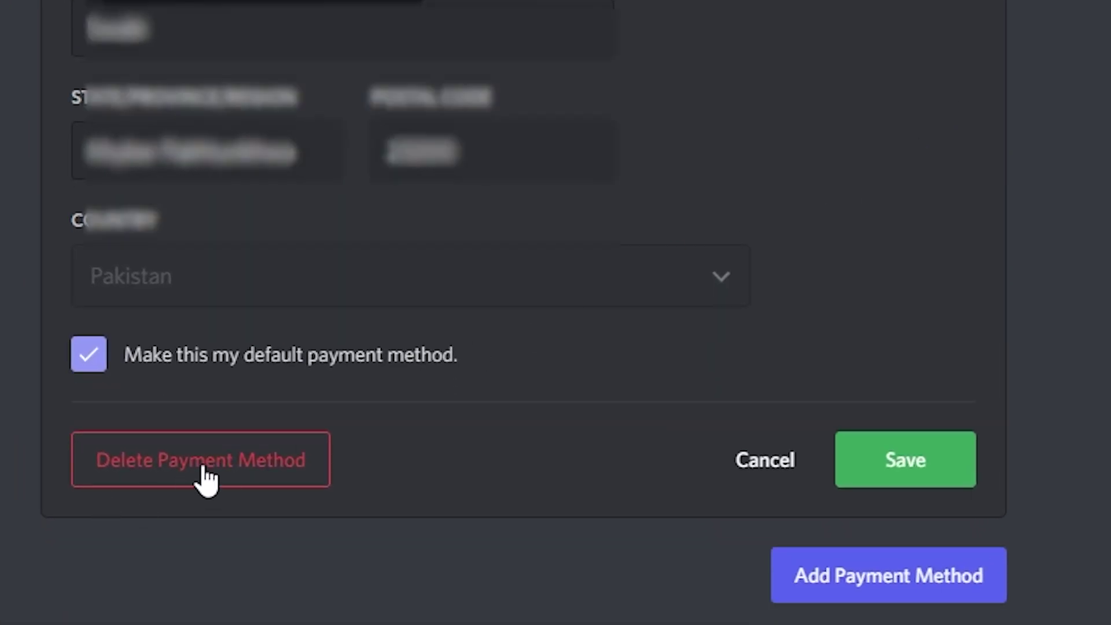
click(205, 463)
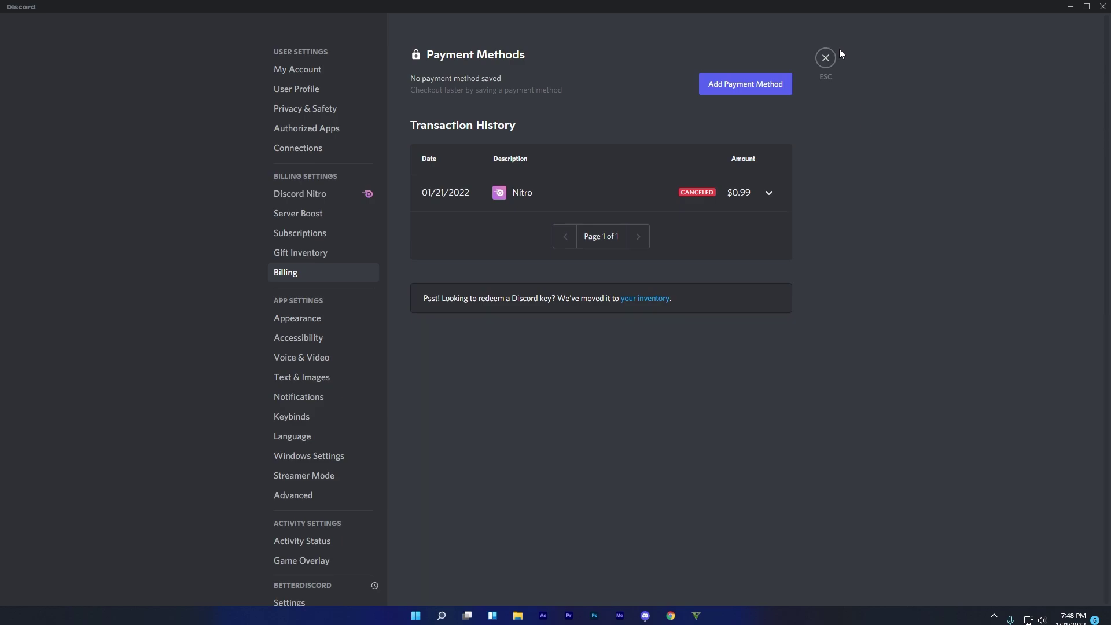
click(825, 57)
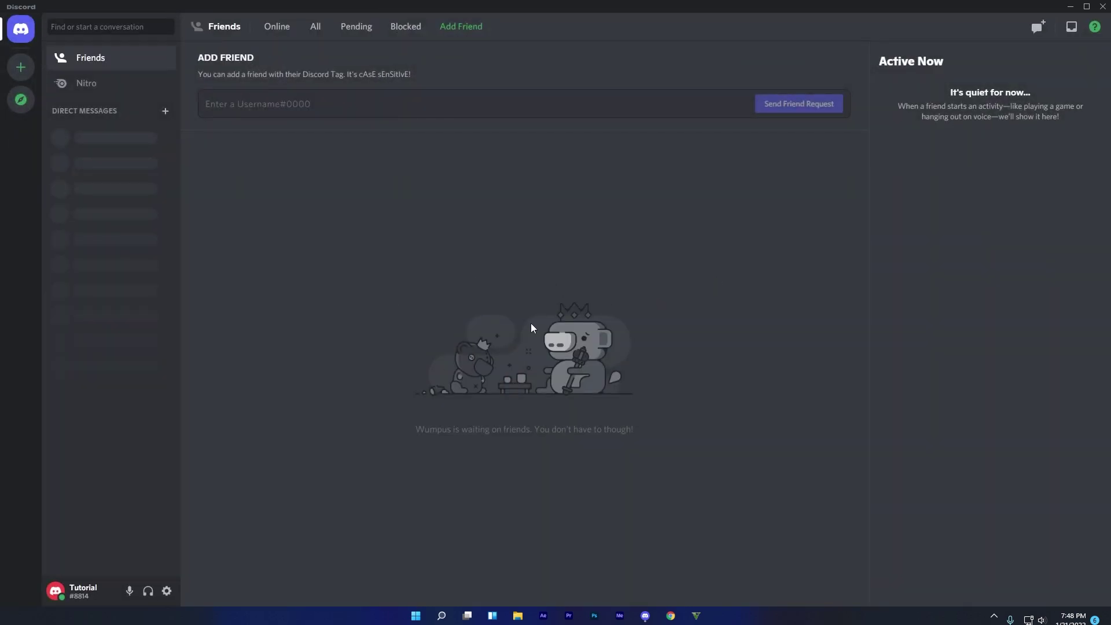